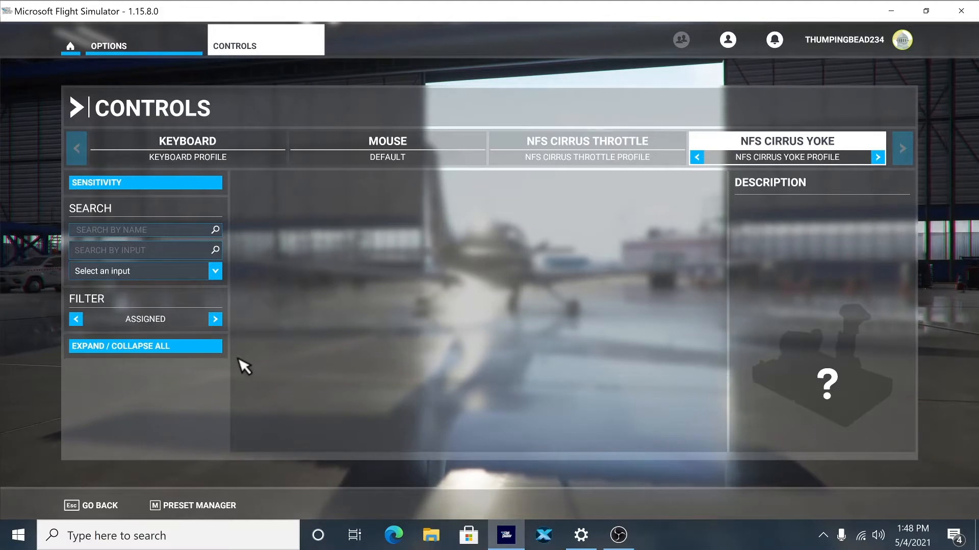
- Show all commands for the Cirrus yoke profile and search them by name for "elevator"
{"action": "left_click", "coordinate": [216, 320]}
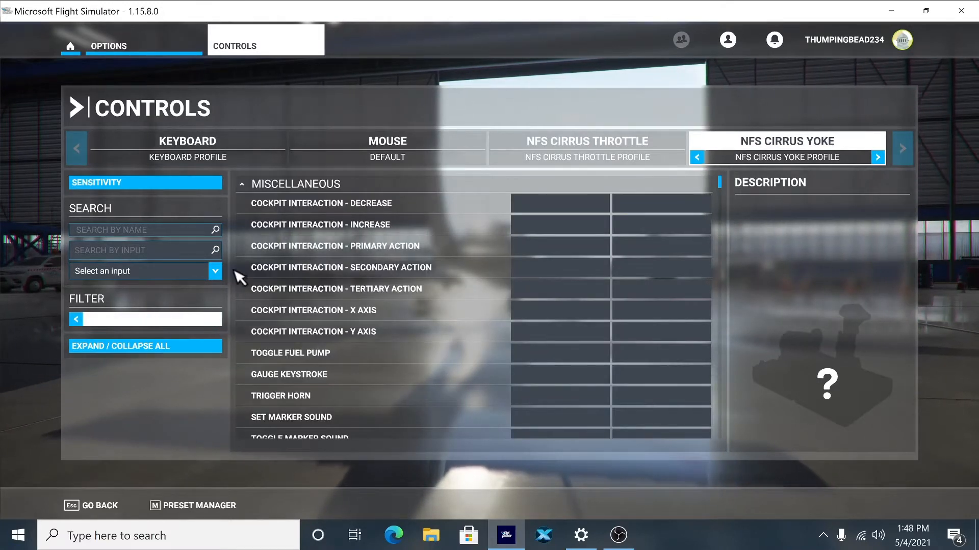
{"action": "left_click", "coordinate": [122, 231]}
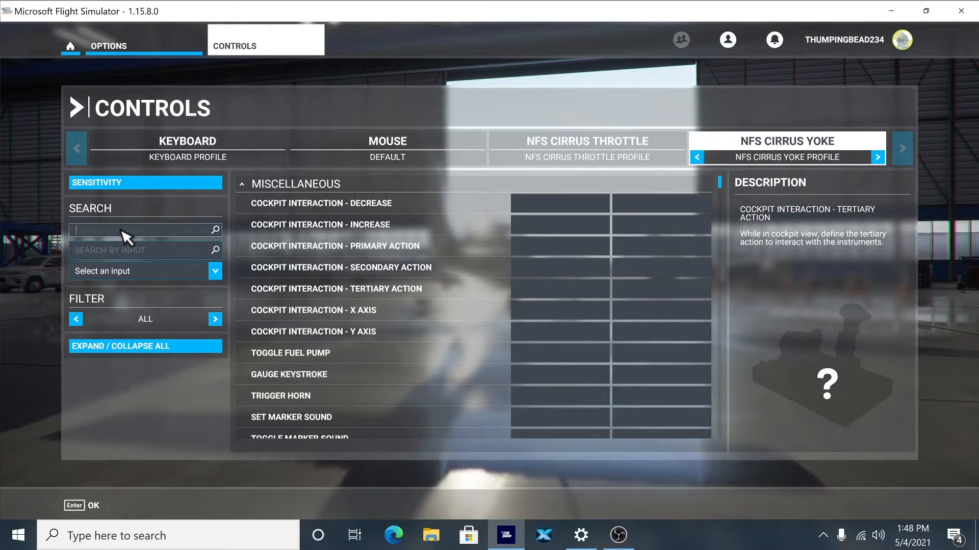
{"action": "type", "text": "e"}
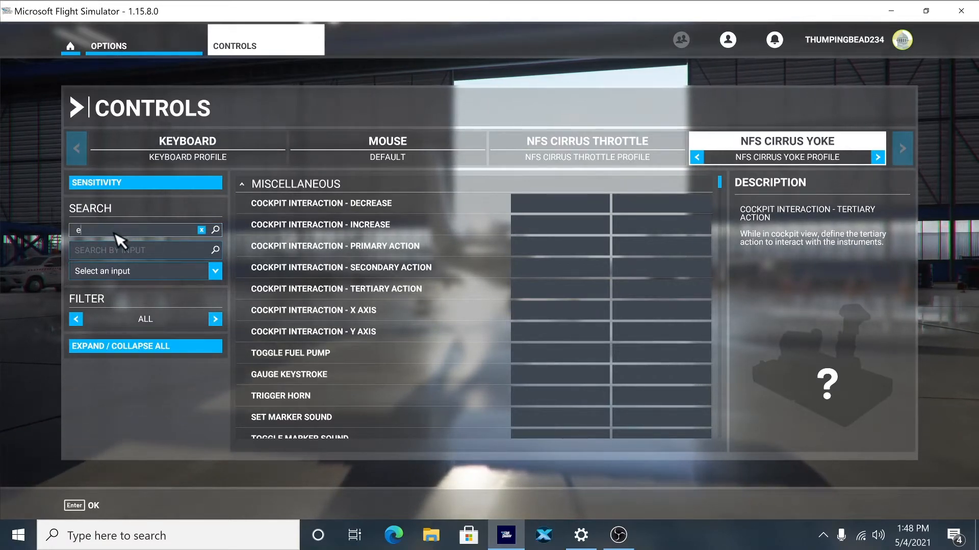
{"action": "type", "text": "levator"}
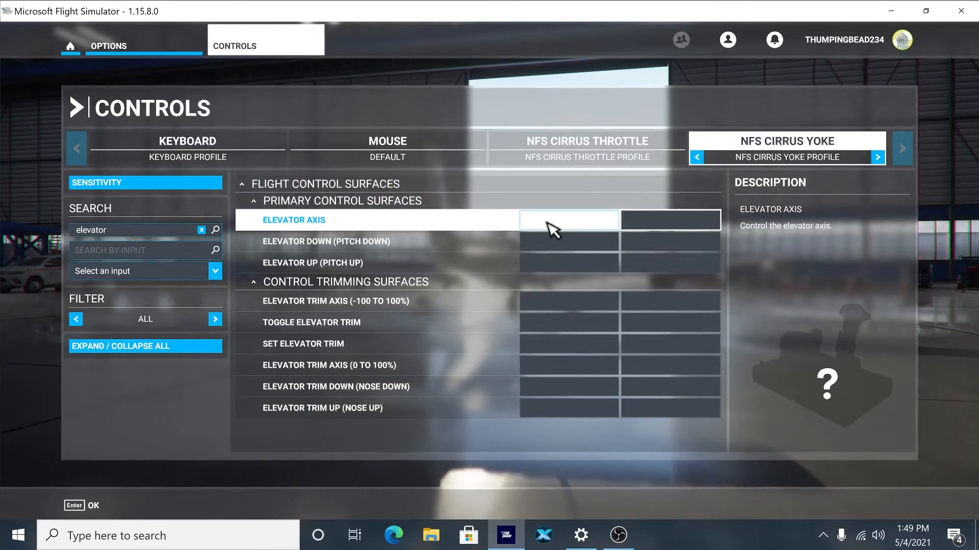
{"action": "key", "text": "Return"}
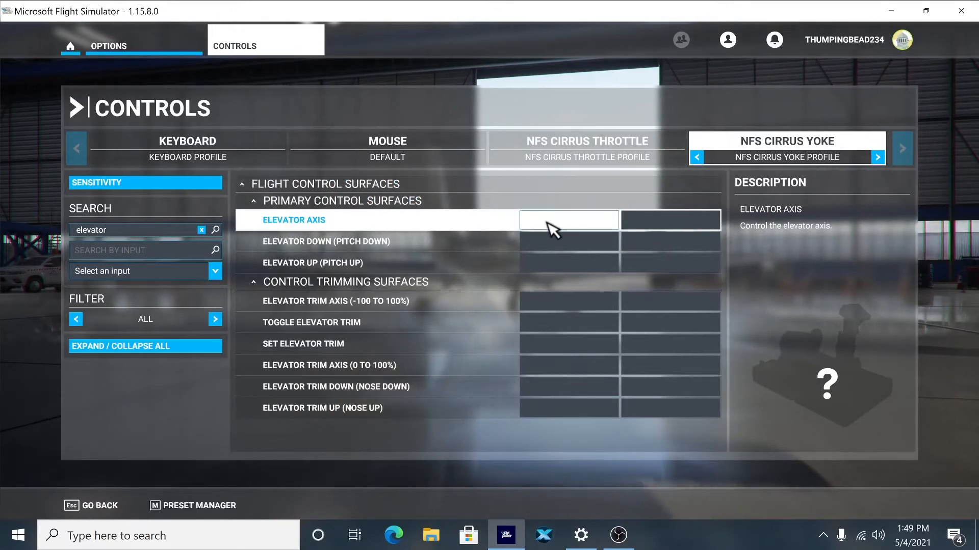
- Assign Joystick L-Axis Y to Elevator Axis under Primary Control Surfaces
{"action": "left_click", "coordinate": [547, 221]}
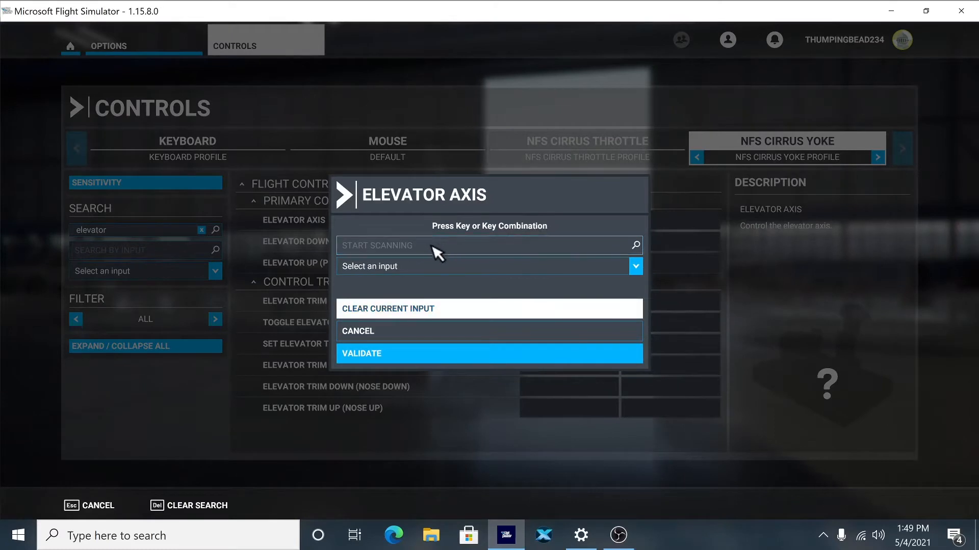
{"action": "left_click", "coordinate": [403, 245]}
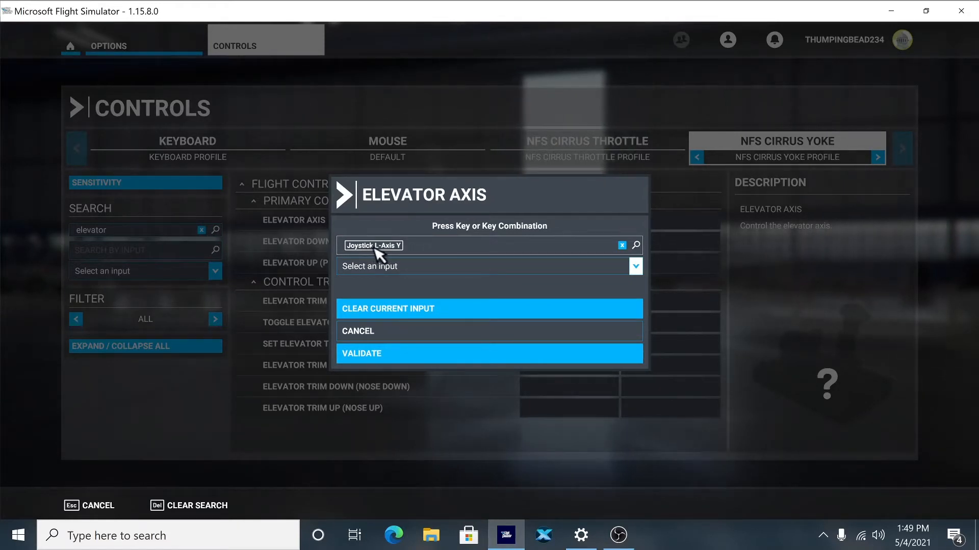
{"action": "left_click", "coordinate": [371, 356]}
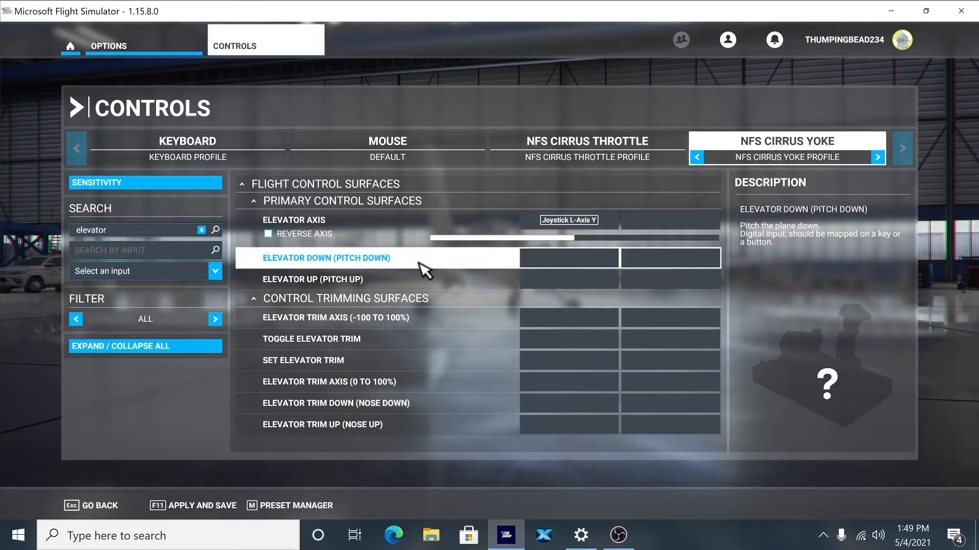
- Assign input 3 to Elevator Down (Pitch Down) and input 4 to Elevator Up (Pitch Up)
{"action": "left_click", "coordinate": [564, 265]}
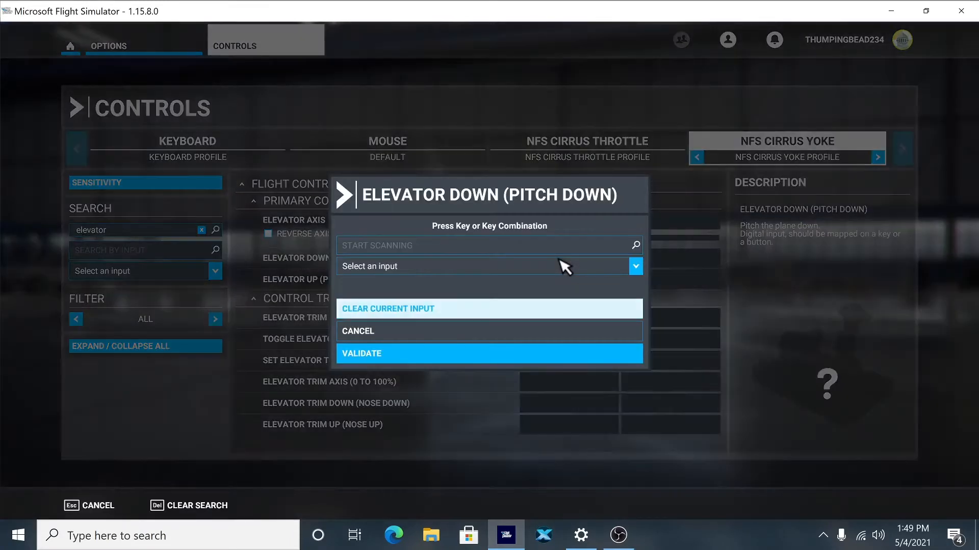
{"action": "left_click", "coordinate": [401, 246]}
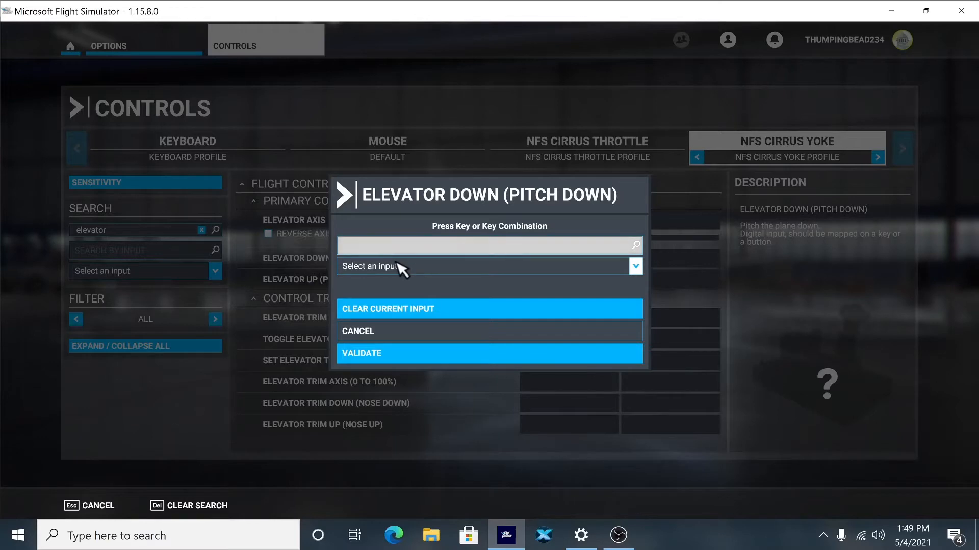
{"action": "key", "text": "3"}
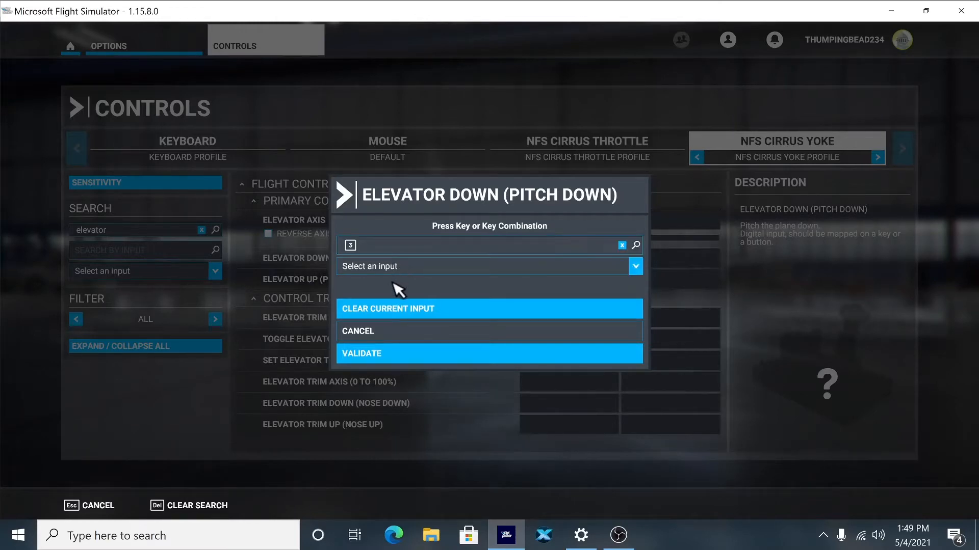
{"action": "left_click", "coordinate": [382, 354]}
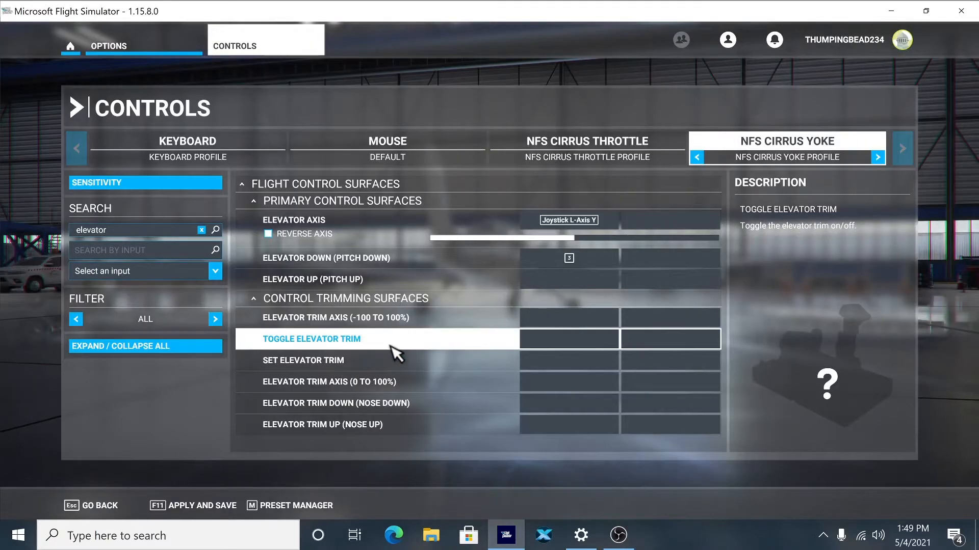
{"action": "left_click", "coordinate": [550, 286]}
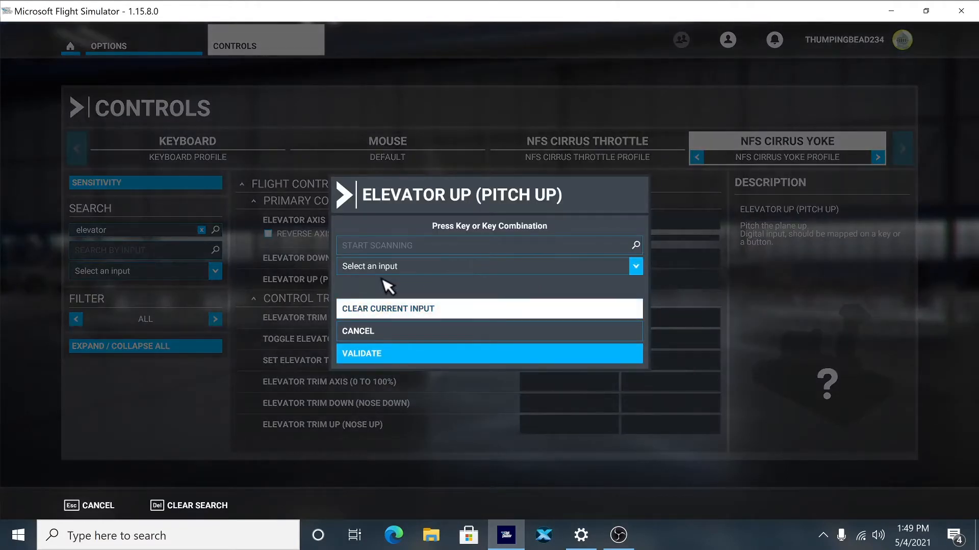
{"action": "left_click", "coordinate": [403, 247]}
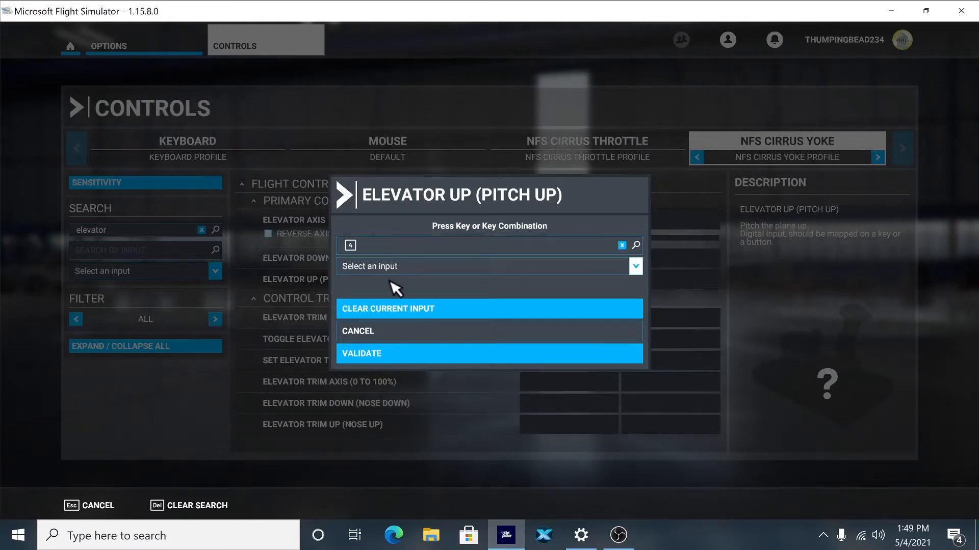
{"action": "left_click", "coordinate": [386, 355]}
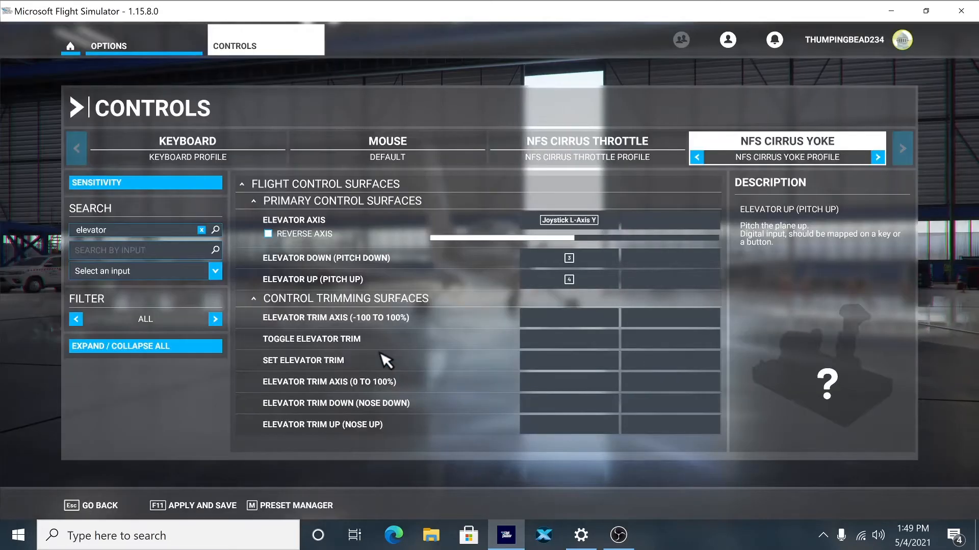
- Search the commands by name for "aileron" and assign Joystick L-Axis X to Ailerons Axis
{"action": "left_click", "coordinate": [204, 230]}
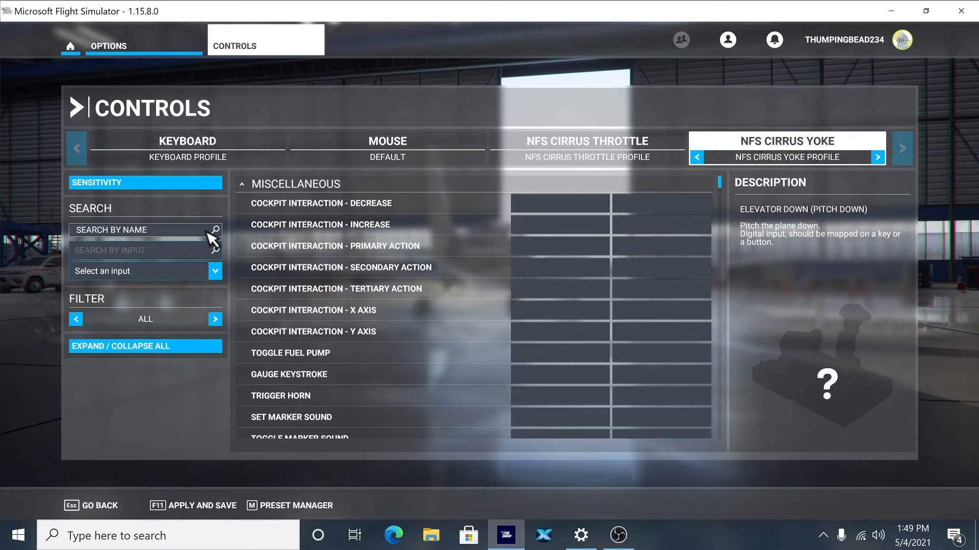
{"action": "left_click", "coordinate": [179, 238]}
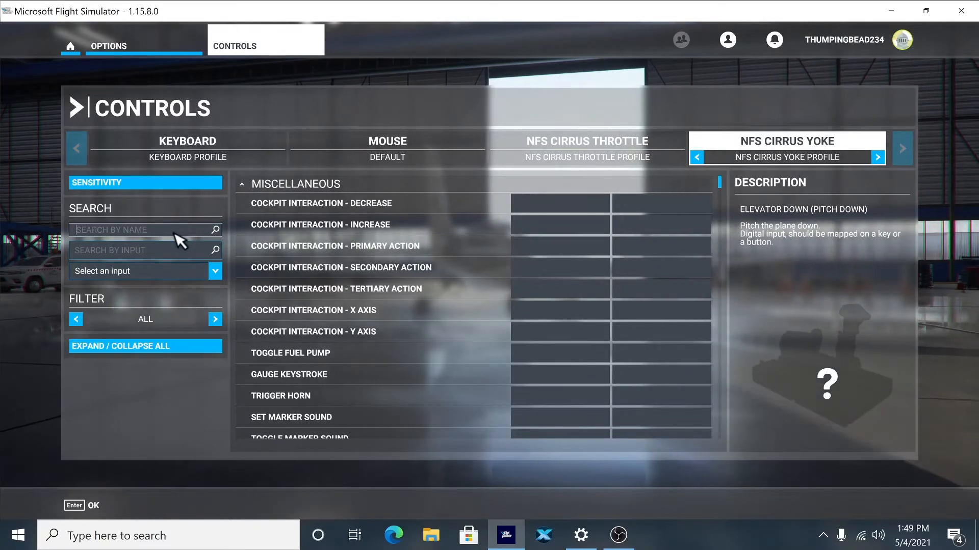
{"action": "type", "text": "aileron"}
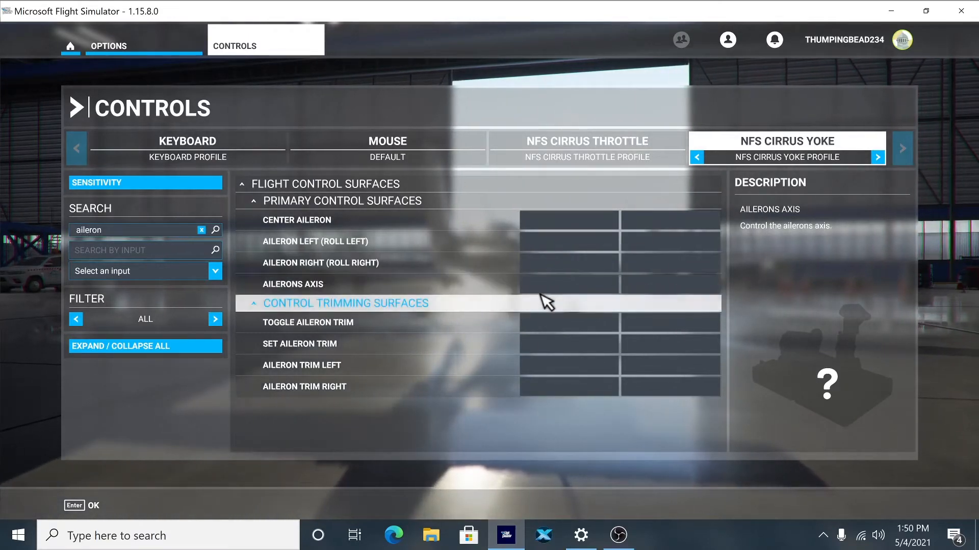
{"action": "left_click", "coordinate": [567, 294]}
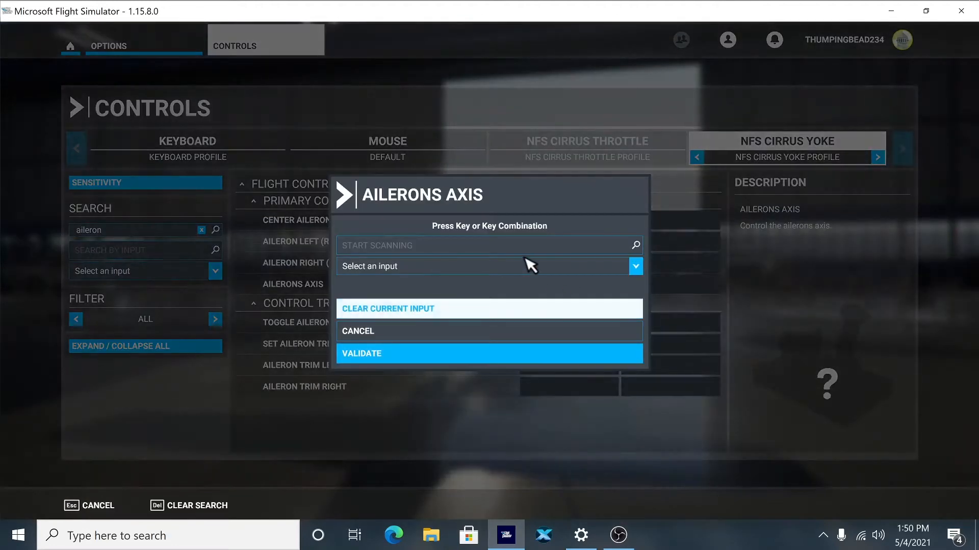
{"action": "left_click", "coordinate": [433, 248]}
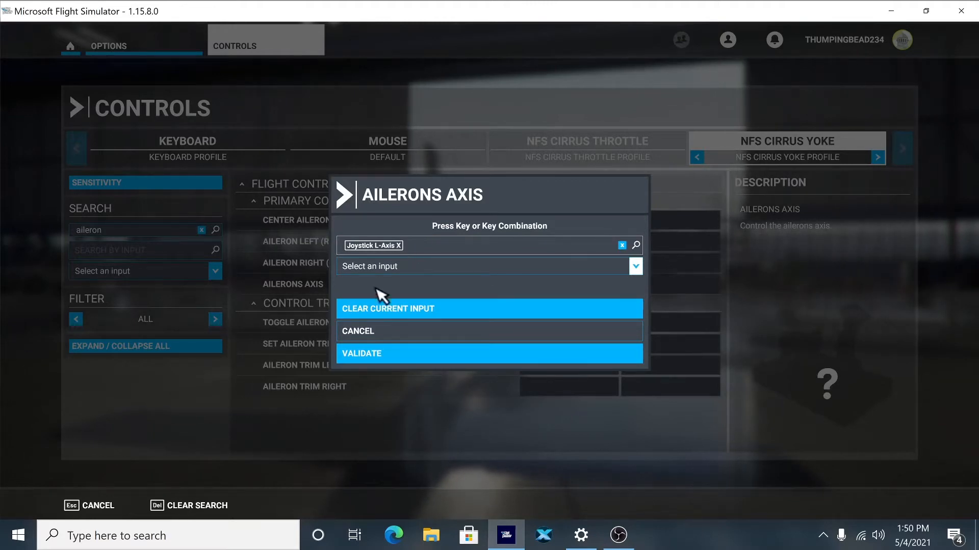
{"action": "left_click", "coordinate": [367, 354]}
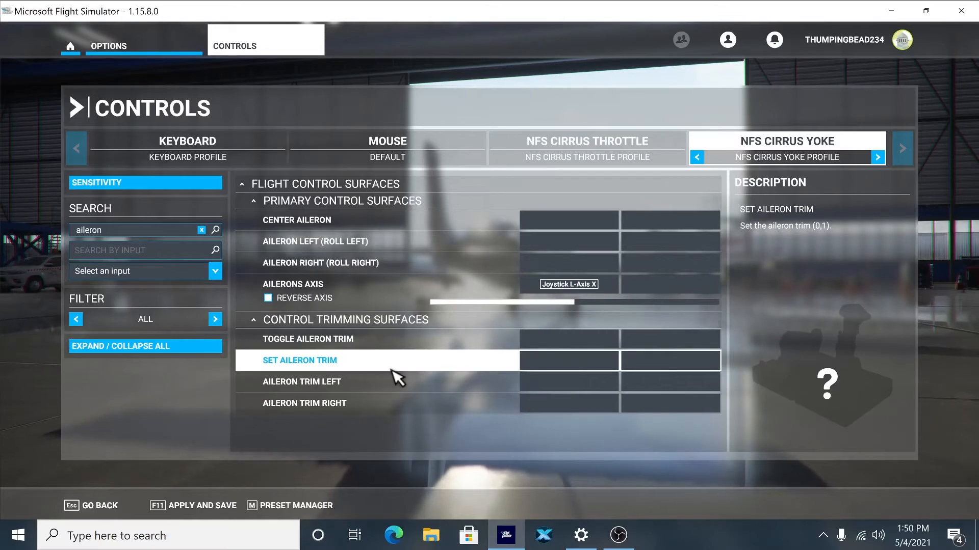
- Assign input 5 to Aileron Trim Left and input 6 to Aileron Trim Right
{"action": "left_click", "coordinate": [555, 386]}
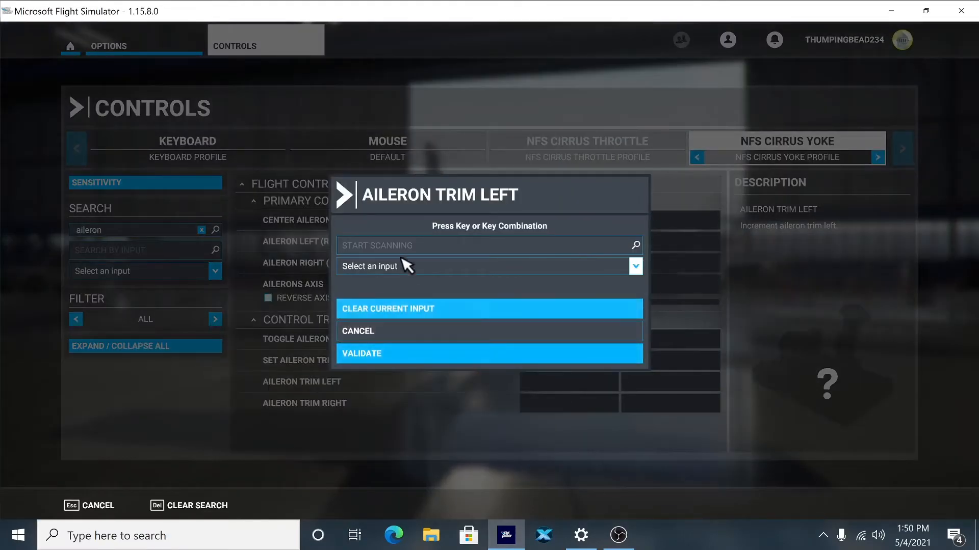
{"action": "left_click", "coordinate": [399, 249]}
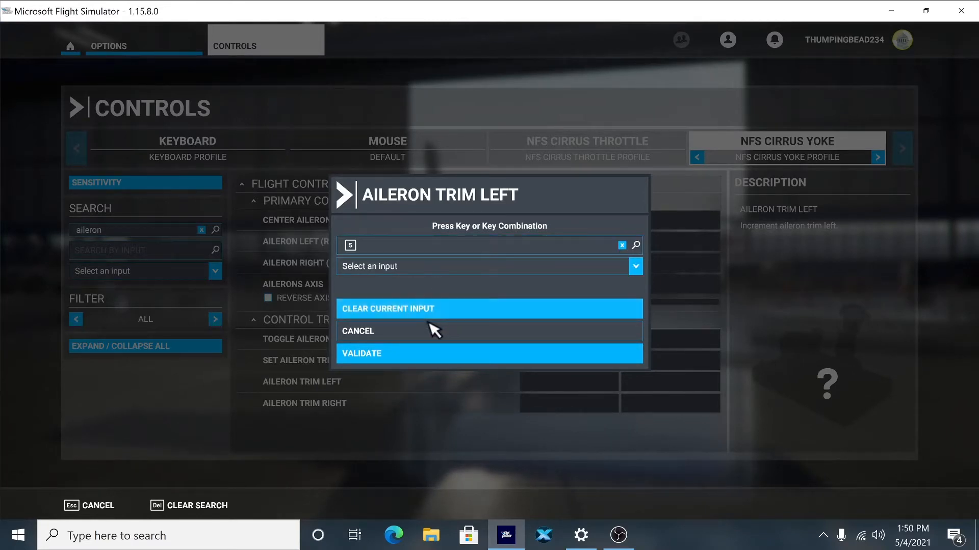
{"action": "left_click", "coordinate": [383, 355]}
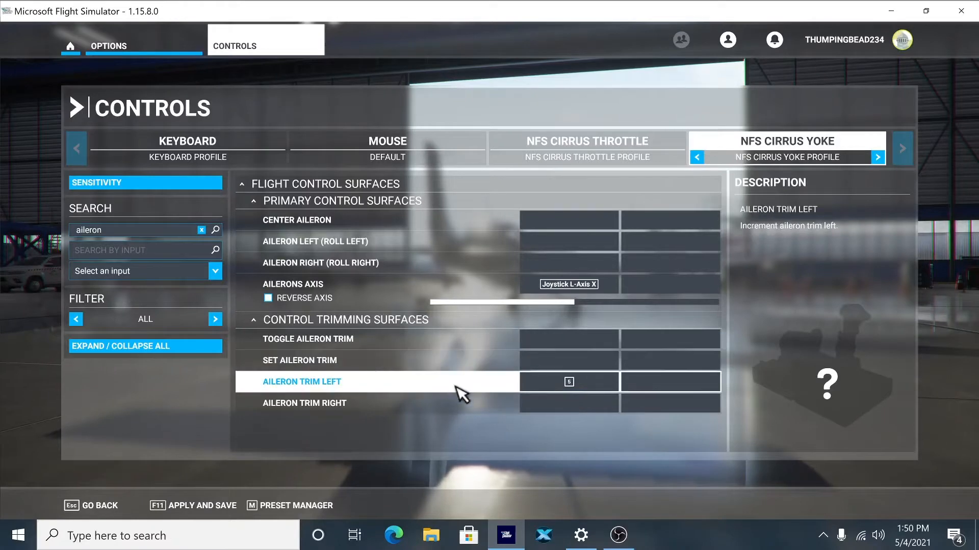
{"action": "left_click", "coordinate": [550, 403]}
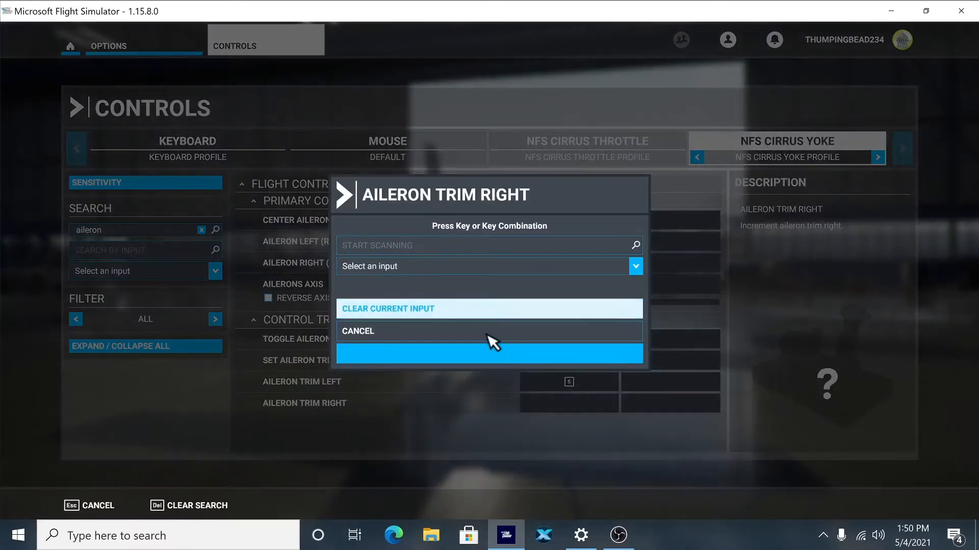
{"action": "left_click", "coordinate": [389, 253]}
{"action": "key", "text": "6"}
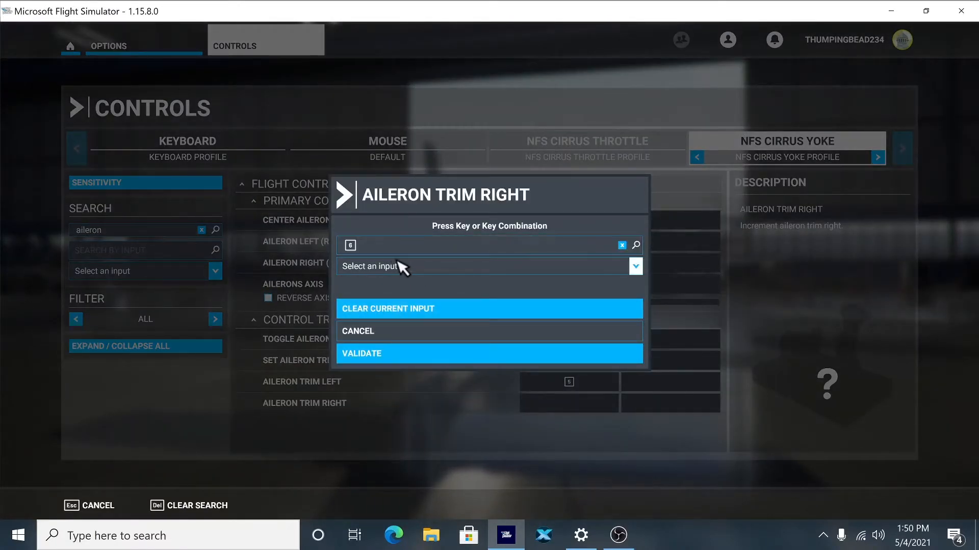
{"action": "left_click", "coordinate": [383, 356]}
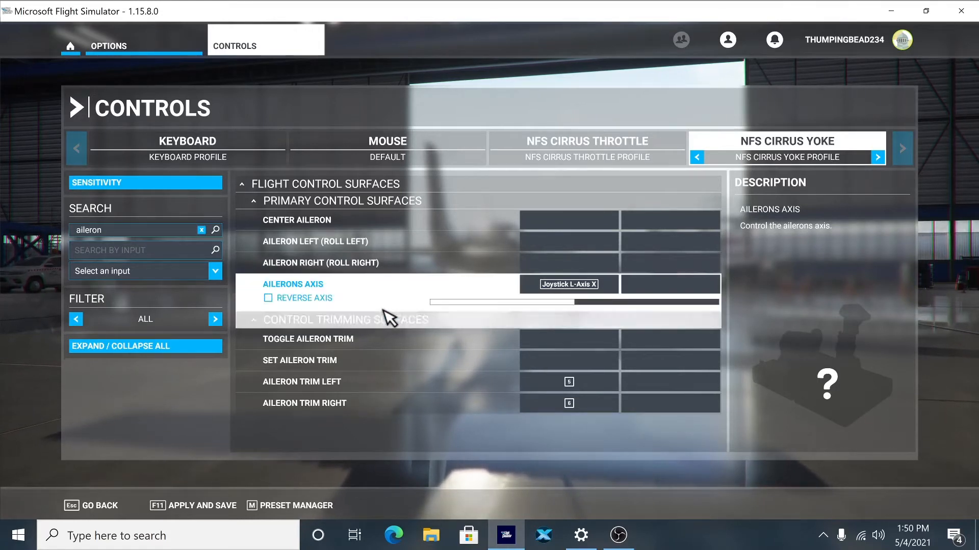
- Clear the name search and filter the yoke's command list to Assigned to review the bindings
{"action": "left_click", "coordinate": [202, 231]}
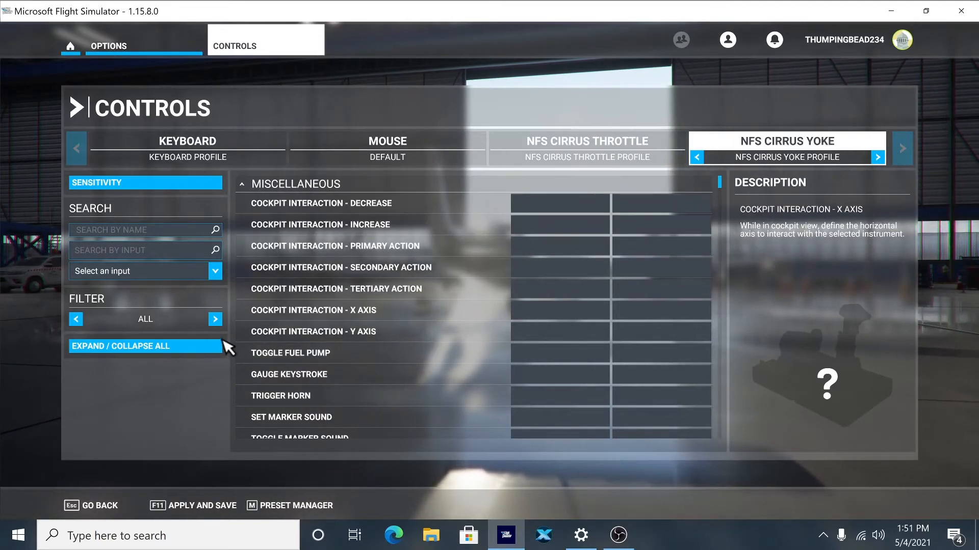
{"action": "left_click", "coordinate": [216, 319]}
{"action": "left_click", "coordinate": [216, 319]}
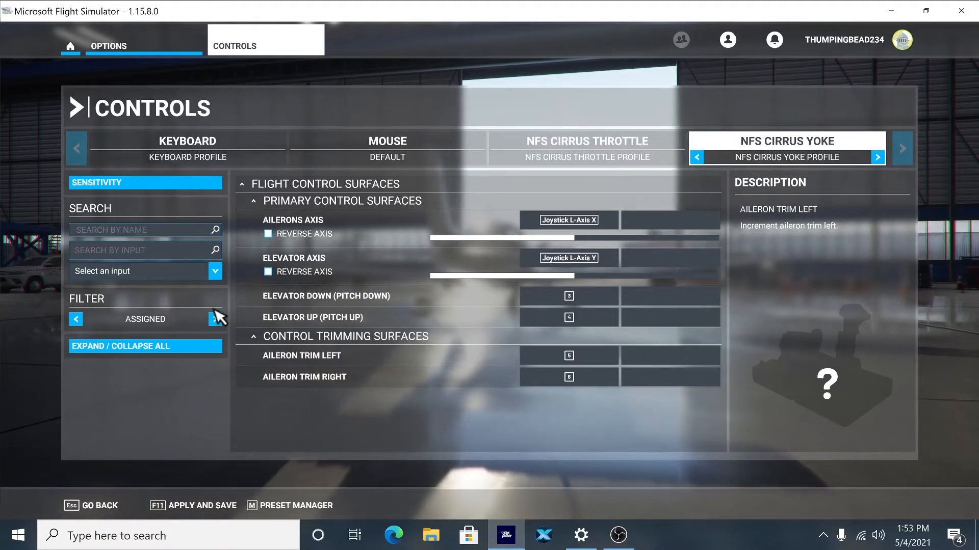
- Search the commands by name for "cockpit look" and assign POV up to the non-lockable Cockpit Look Down
{"action": "left_click", "coordinate": [126, 232]}
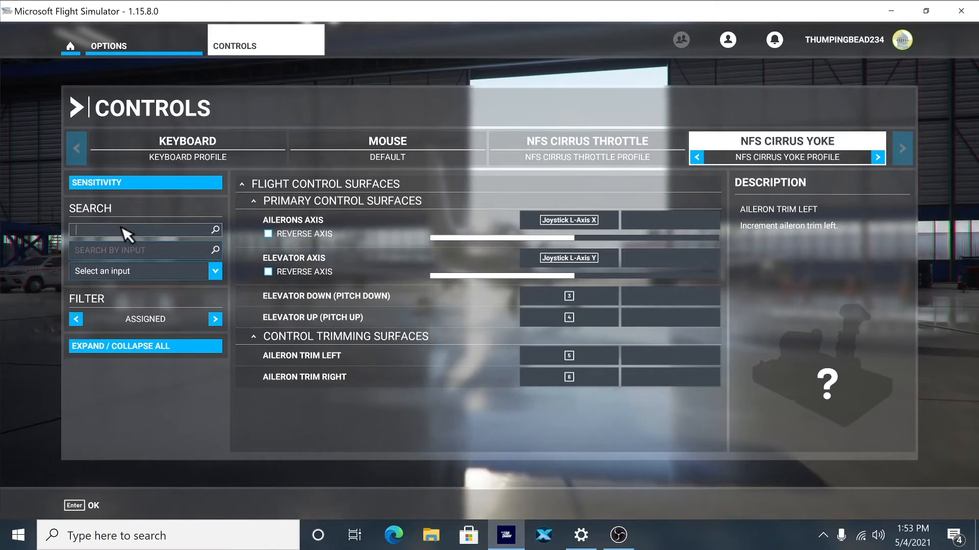
{"action": "type", "text": "coc"}
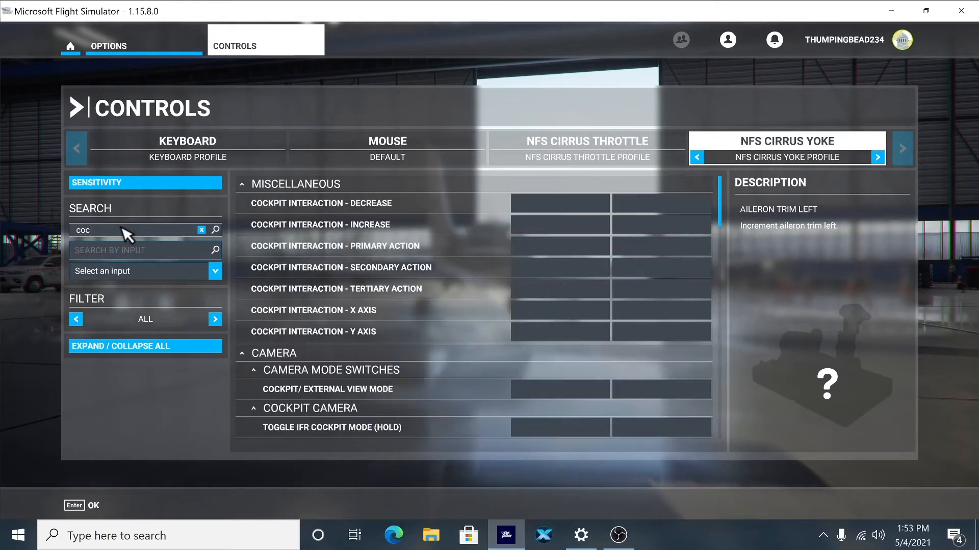
{"action": "type", "text": "kpit look"}
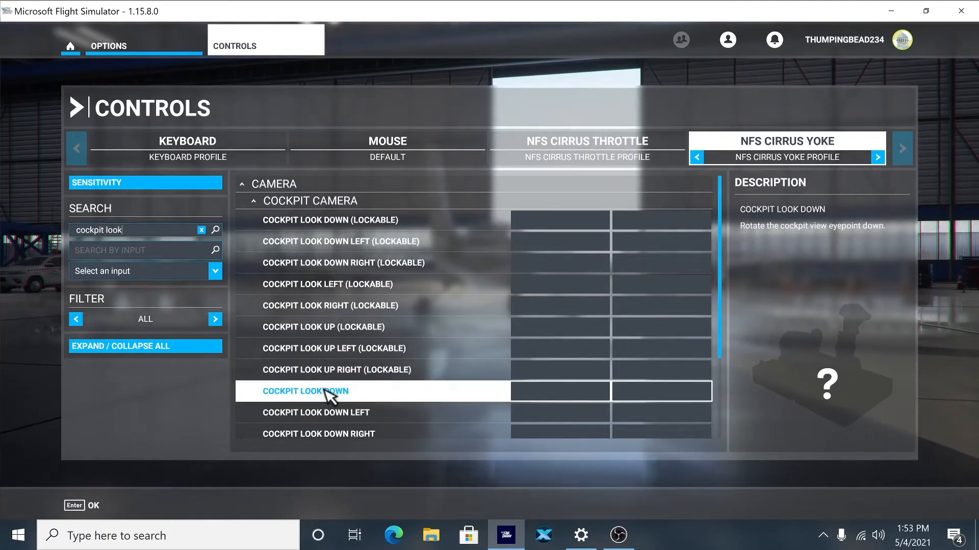
{"action": "scroll", "coordinate": [341, 397], "scroll_direction": "down", "scroll_amount": 1}
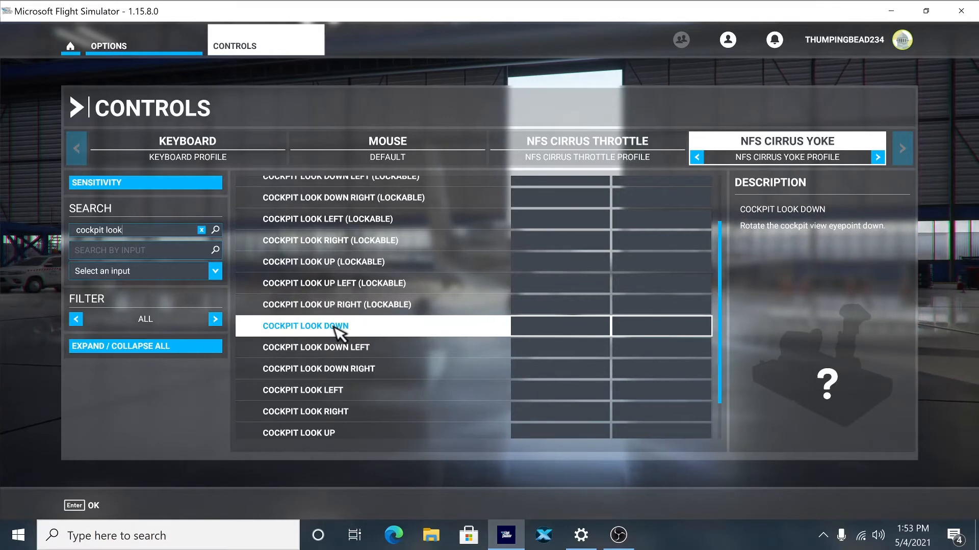
{"action": "left_click", "coordinate": [544, 327]}
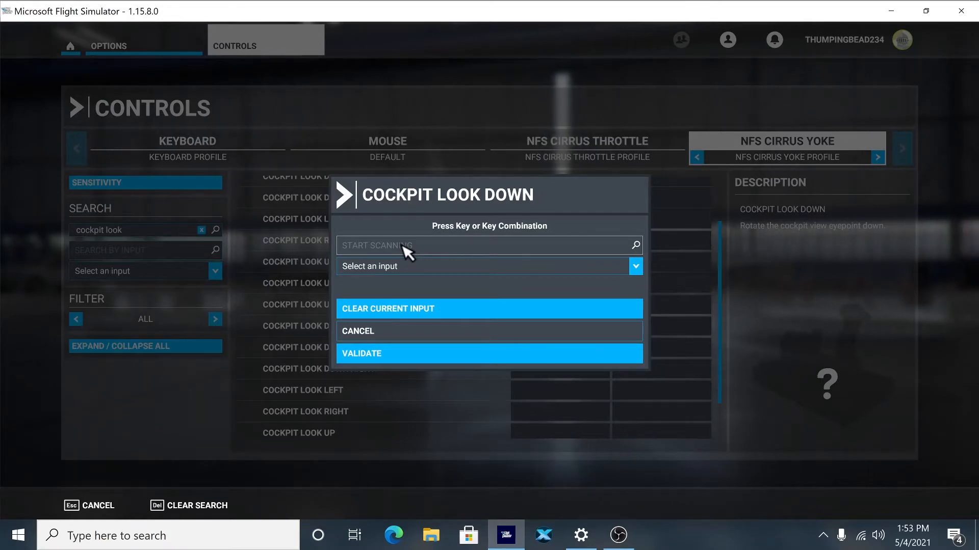
{"action": "left_click", "coordinate": [403, 245]}
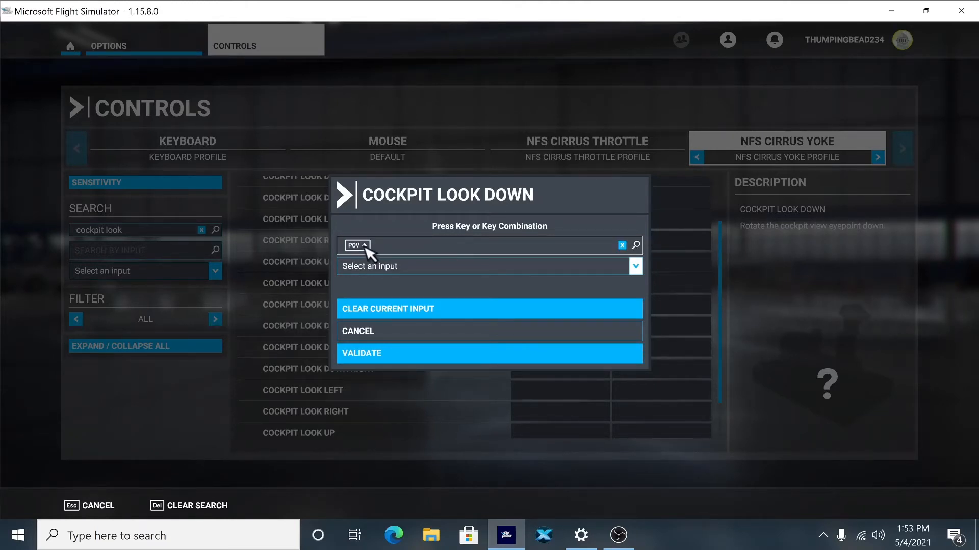
{"action": "left_click", "coordinate": [376, 355]}
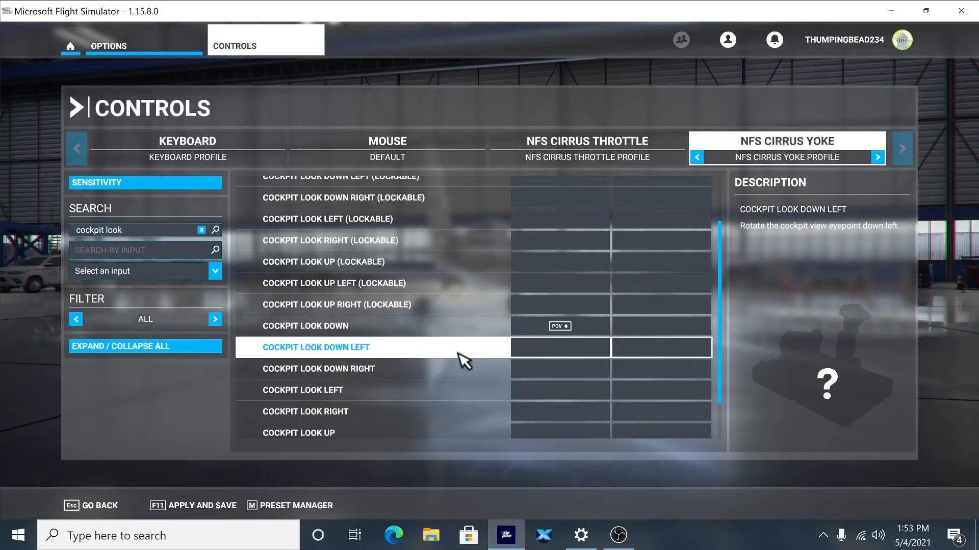
- Leave Cockpit Look Down Left unassigned and assign POV left to the non-lockable Cockpit Look Left
{"action": "left_click", "coordinate": [547, 348]}
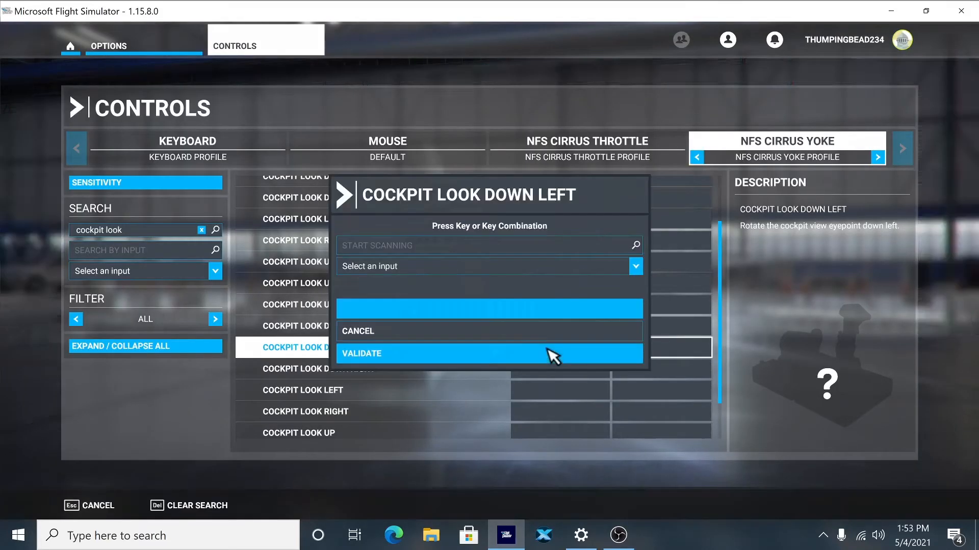
{"action": "left_click", "coordinate": [383, 338]}
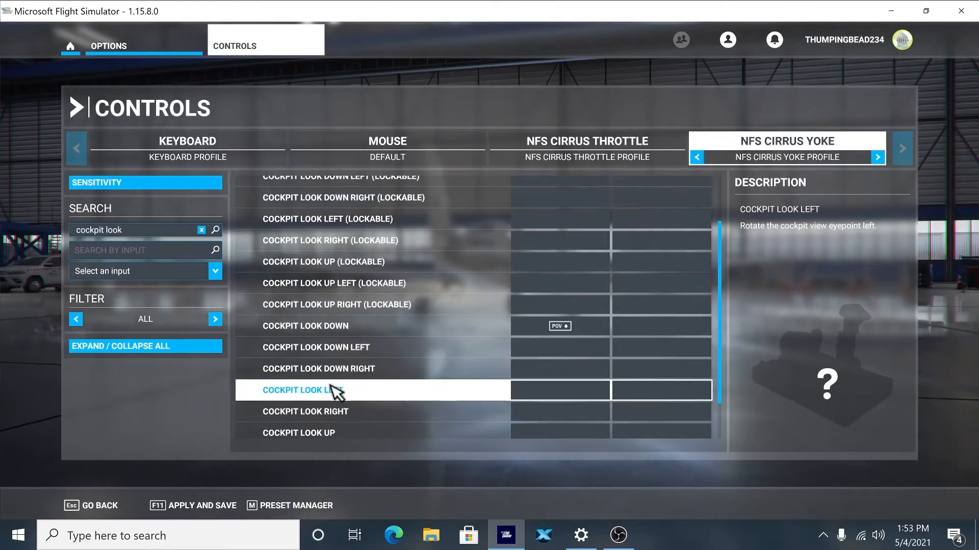
{"action": "left_click", "coordinate": [550, 397]}
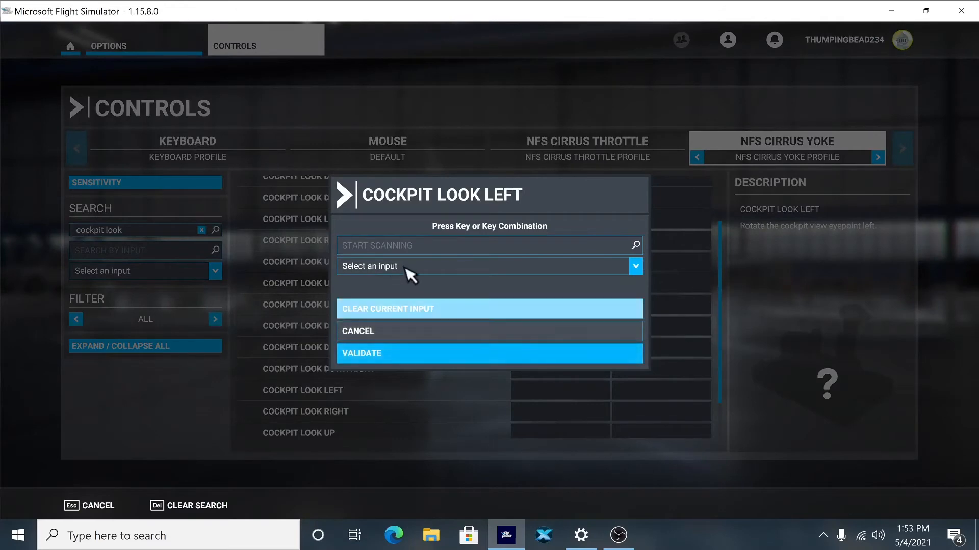
{"action": "left_click", "coordinate": [430, 269]}
{"action": "scroll", "coordinate": [423, 328], "scroll_direction": "down", "scroll_amount": 5}
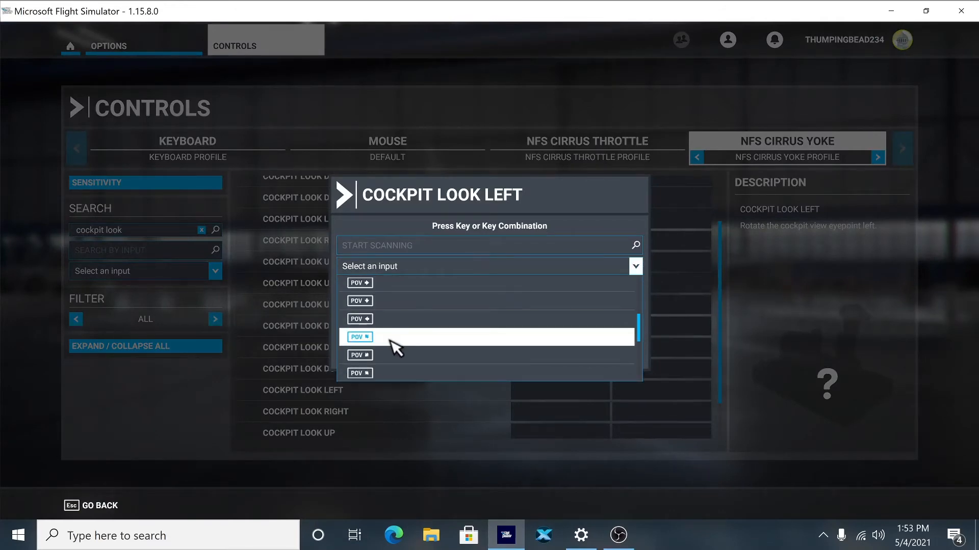
{"action": "left_click", "coordinate": [390, 326]}
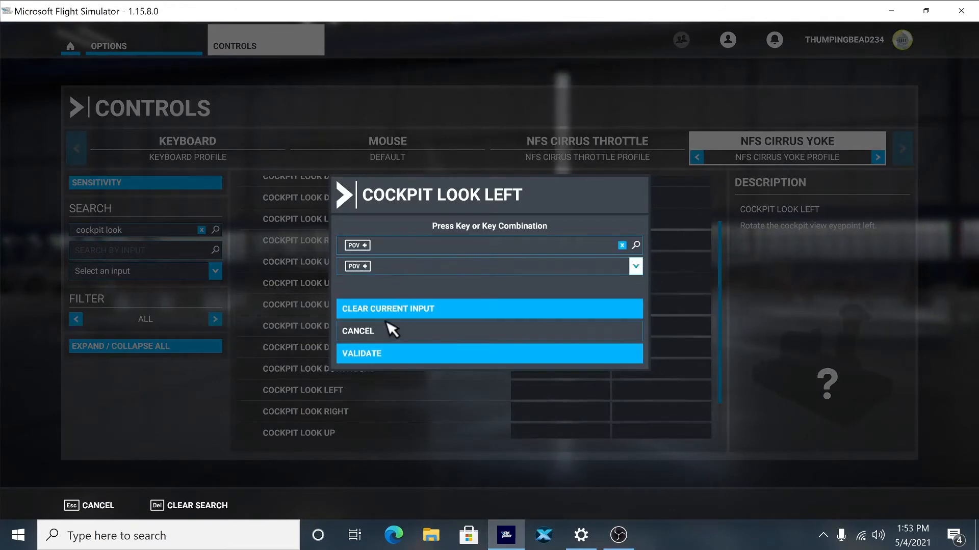
{"action": "left_click", "coordinate": [444, 360]}
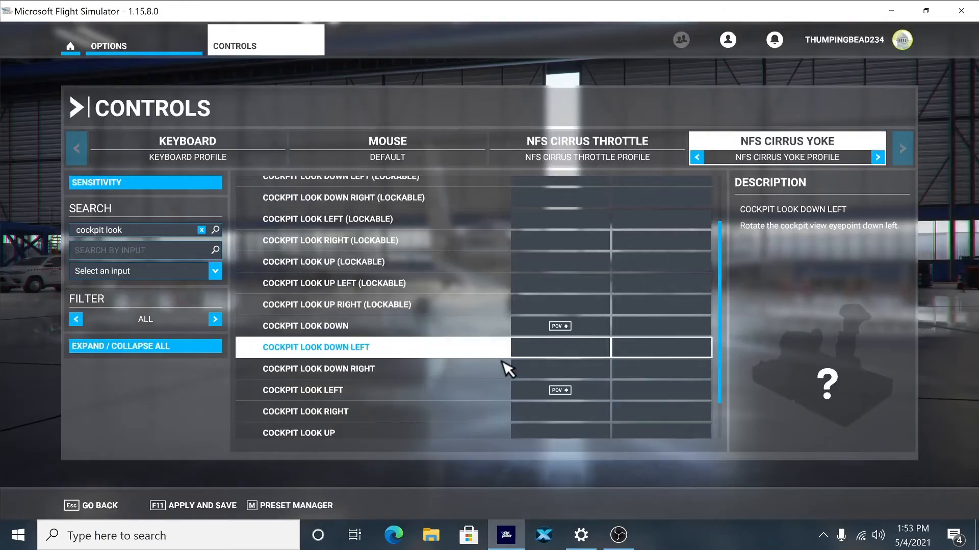
- Assign POV right to the non-lockable Cockpit Look Right command
{"action": "left_click", "coordinate": [547, 414]}
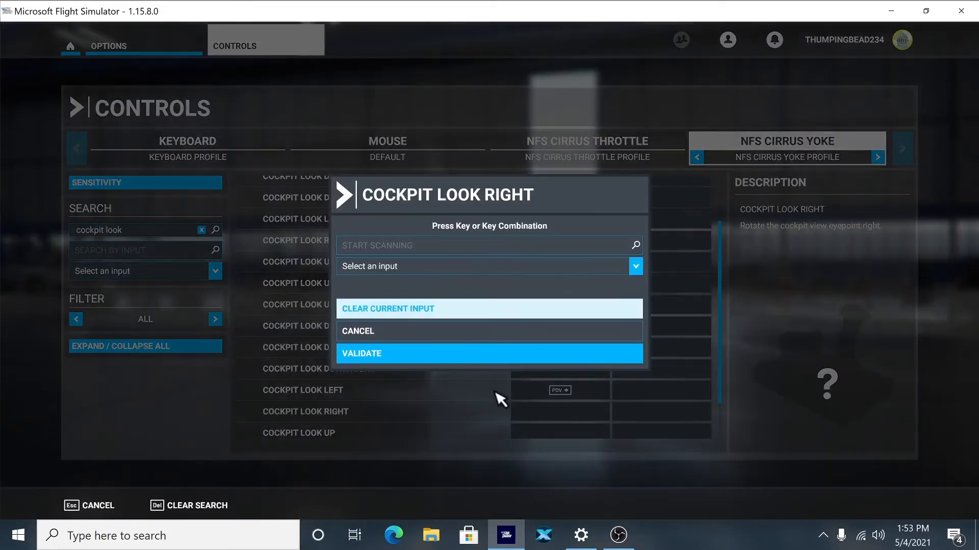
{"action": "left_click", "coordinate": [404, 269]}
{"action": "scroll", "coordinate": [407, 310], "scroll_direction": "down", "scroll_amount": 2}
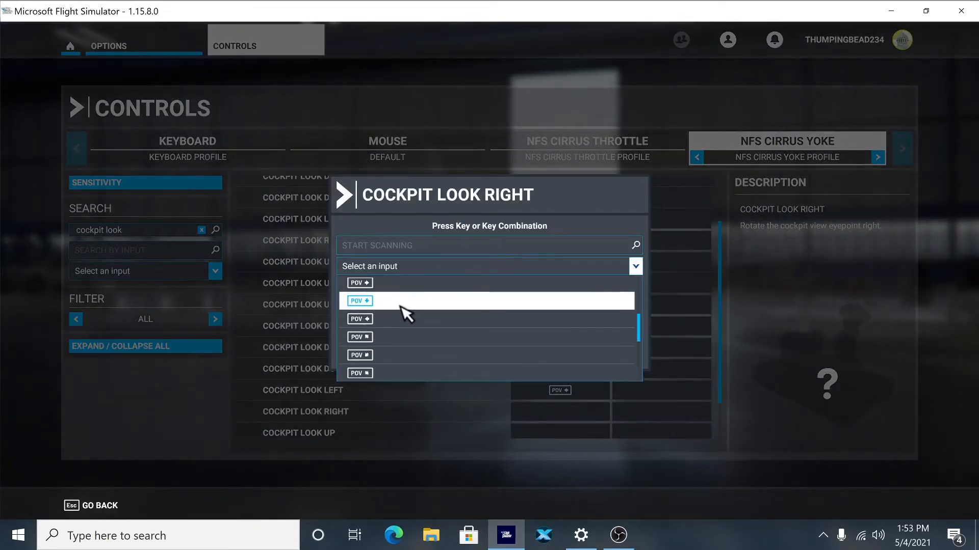
{"action": "scroll", "coordinate": [404, 312], "scroll_direction": "down", "scroll_amount": 2}
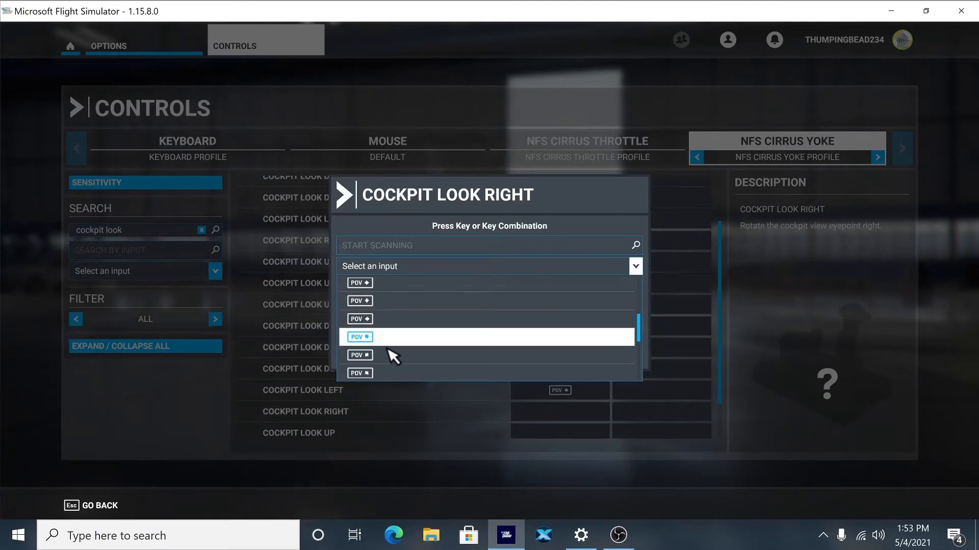
{"action": "left_click", "coordinate": [387, 284]}
{"action": "left_click", "coordinate": [476, 360]}
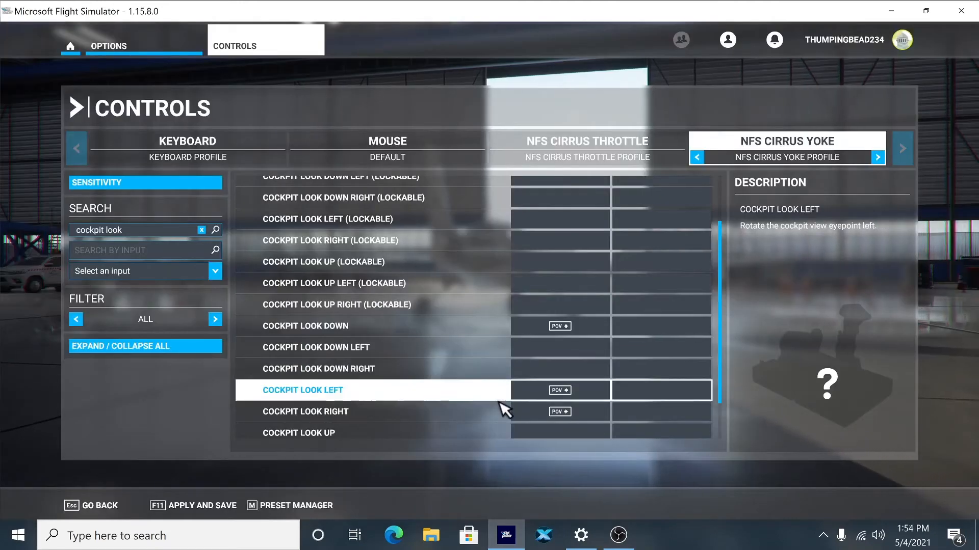
- Assign POV down to the non-lockable Cockpit Look Up, replacing a first pick of POV up
{"action": "left_click", "coordinate": [553, 433]}
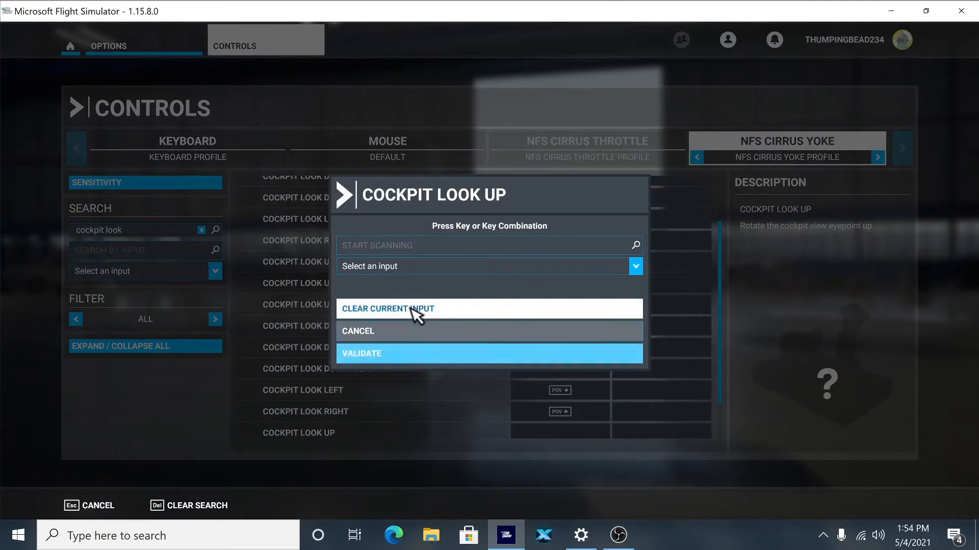
{"action": "left_click", "coordinate": [404, 266]}
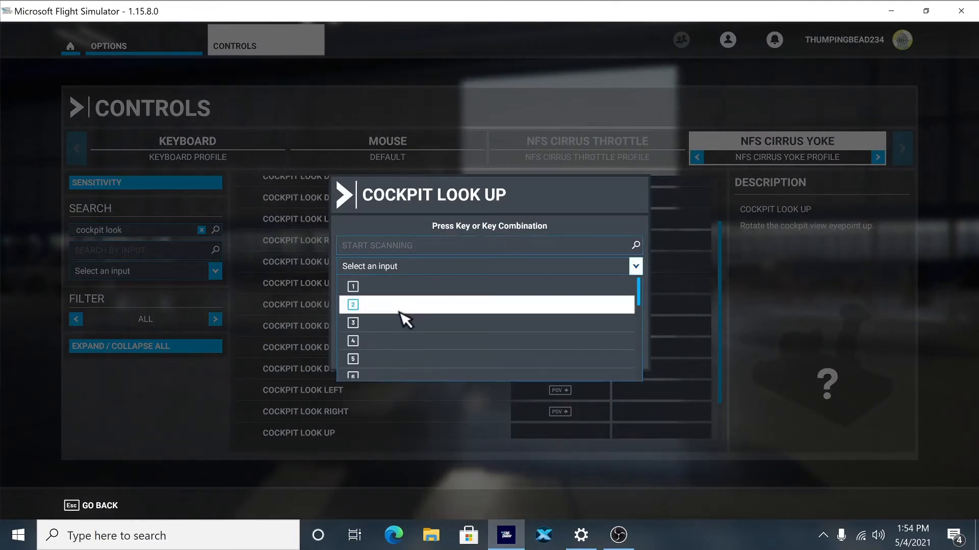
{"action": "scroll", "coordinate": [405, 322], "scroll_direction": "down", "scroll_amount": 5}
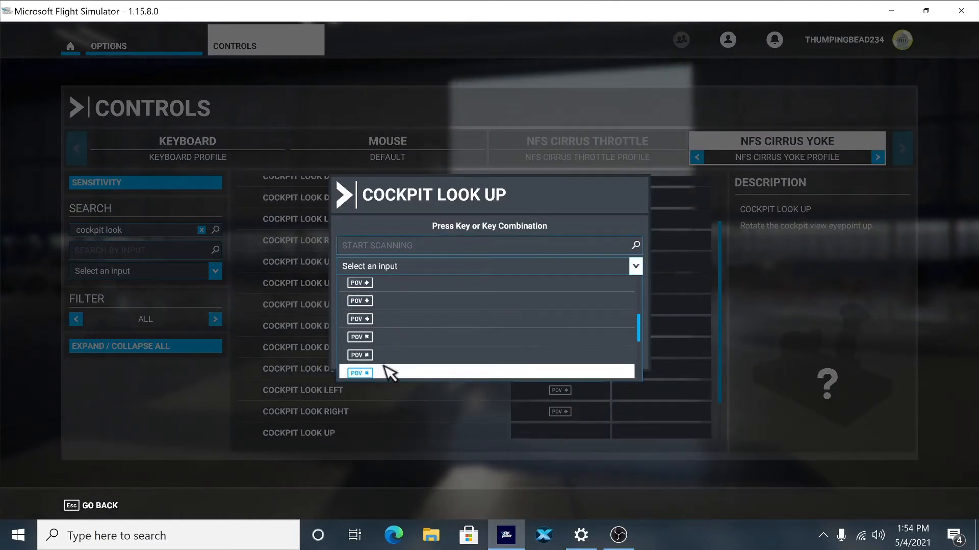
{"action": "scroll", "coordinate": [393, 352], "scroll_direction": "up", "scroll_amount": 2}
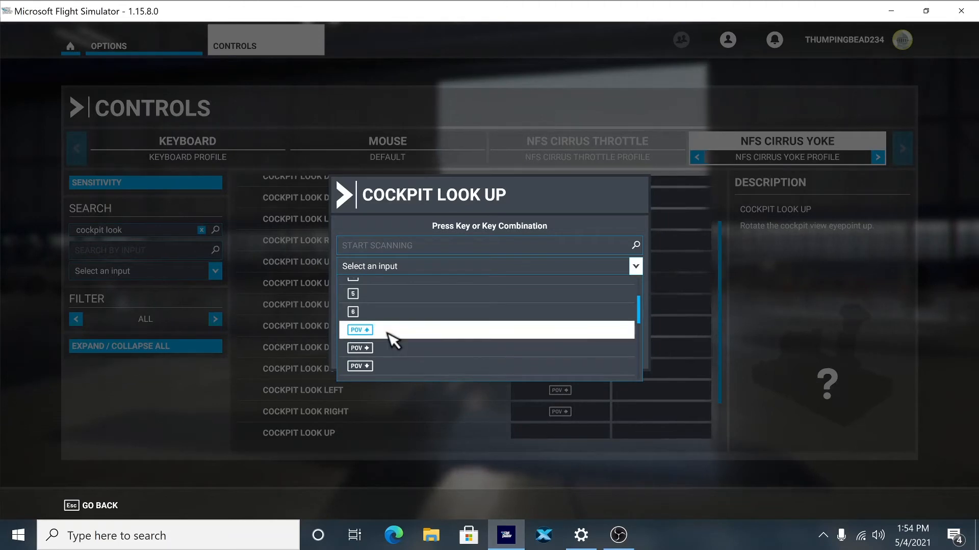
{"action": "left_click", "coordinate": [388, 334]}
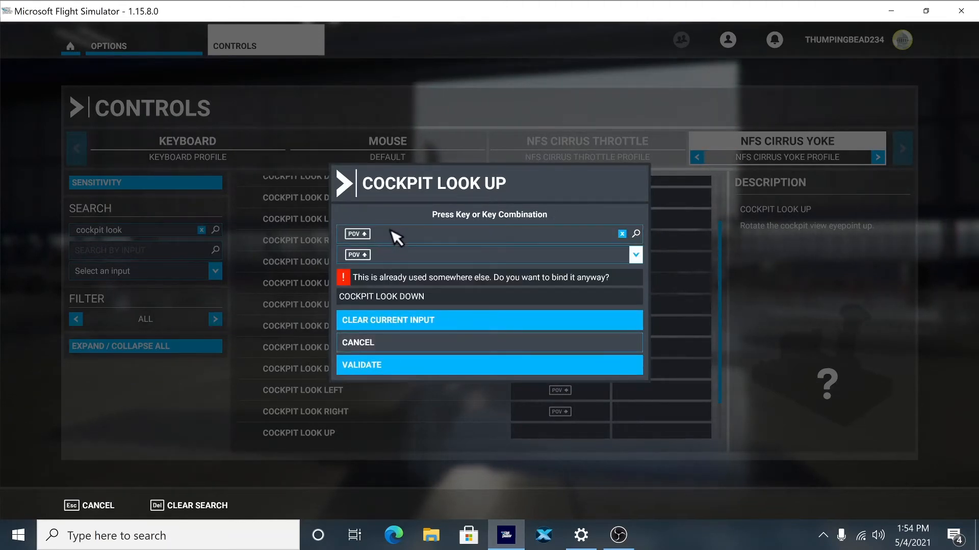
{"action": "left_click", "coordinate": [456, 241]}
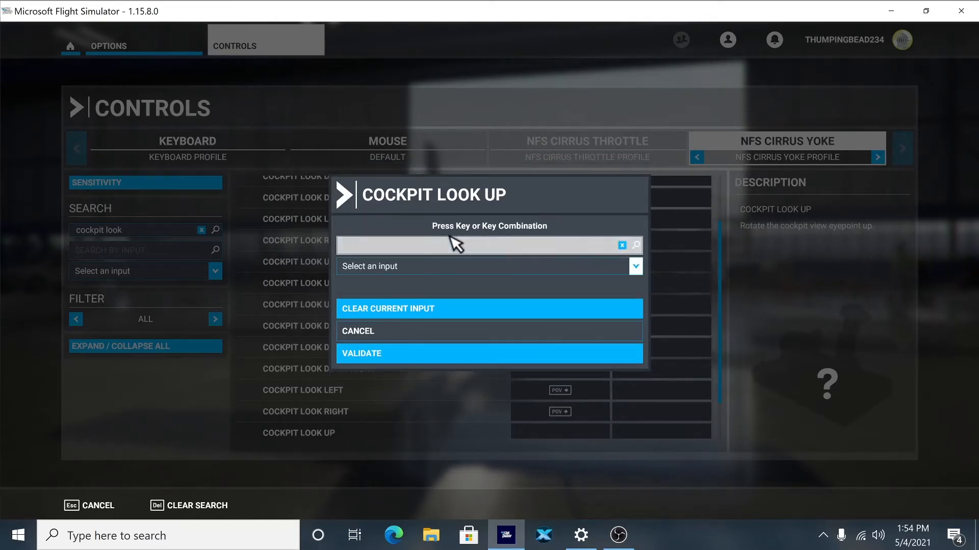
{"action": "left_click", "coordinate": [410, 266]}
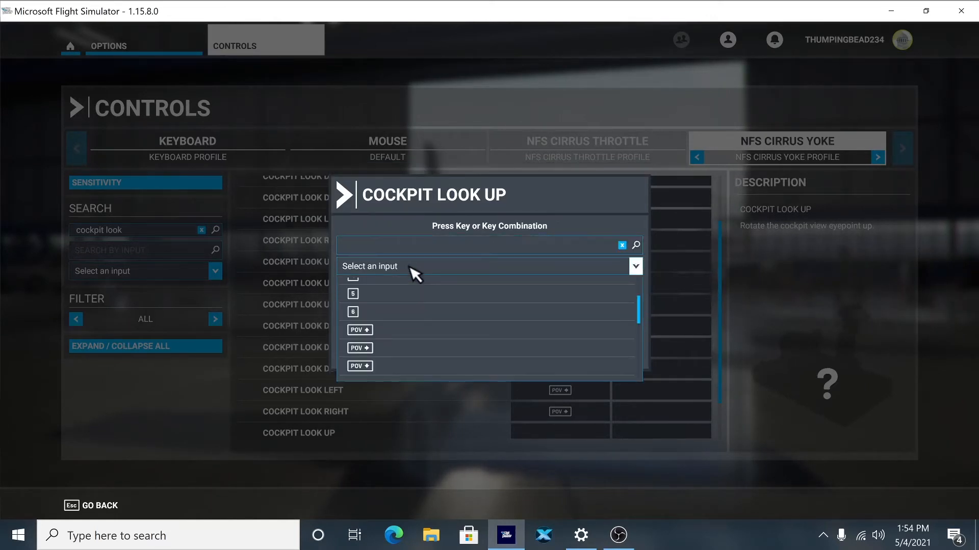
{"action": "left_click", "coordinate": [383, 366]}
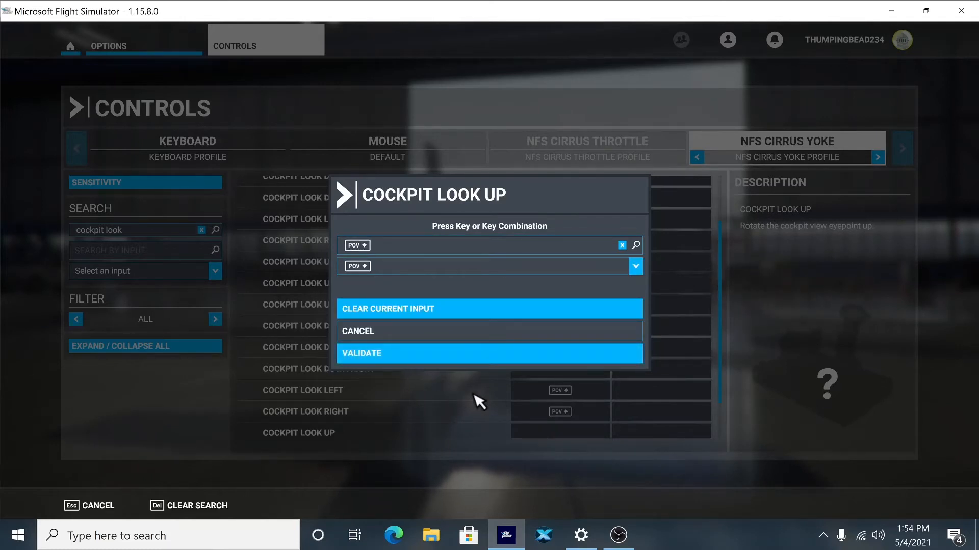
{"action": "left_click", "coordinate": [380, 355]}
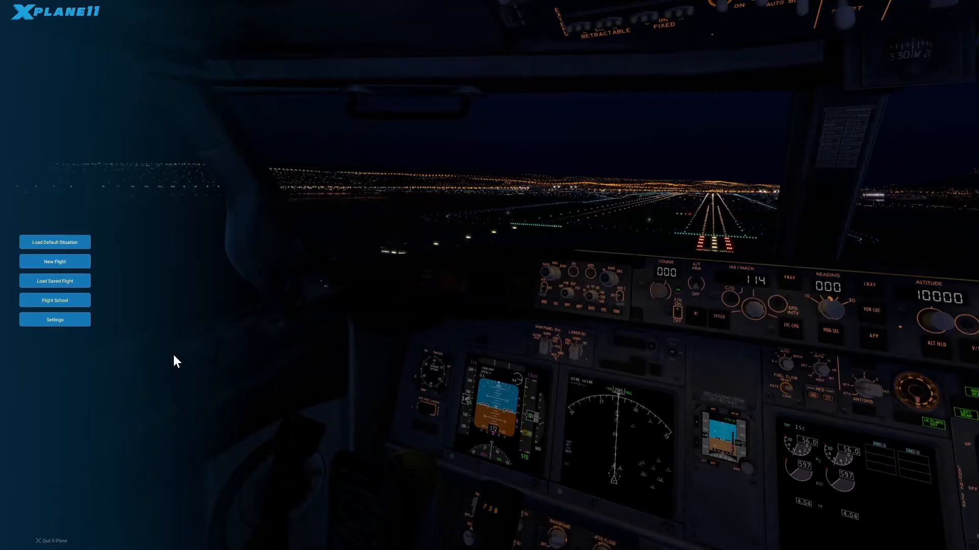
- In X-Plane 11, open the joystick settings and calibrate the NFS Cirrus Yoke through the full-motion and centering stages
{"action": "left_click", "coordinate": [61, 320]}
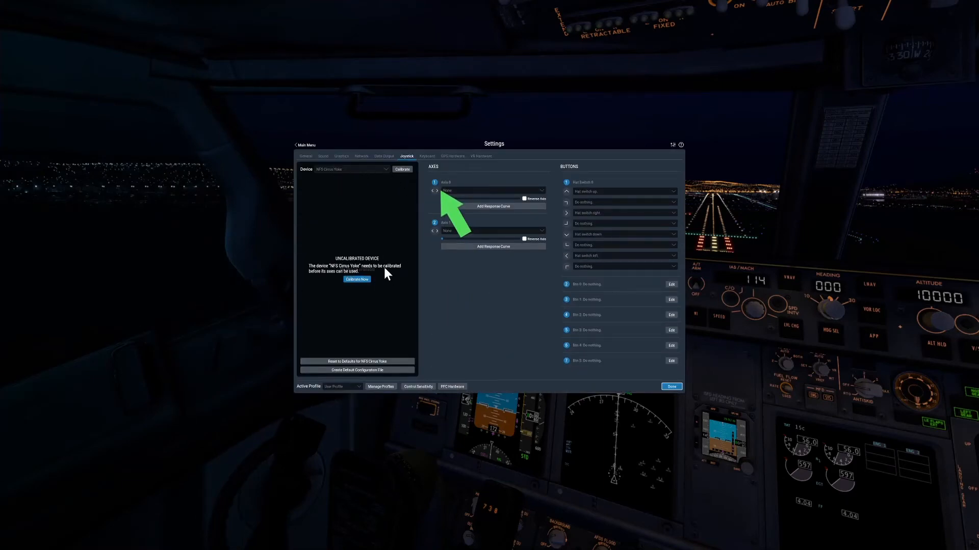
{"action": "left_click", "coordinate": [355, 280]}
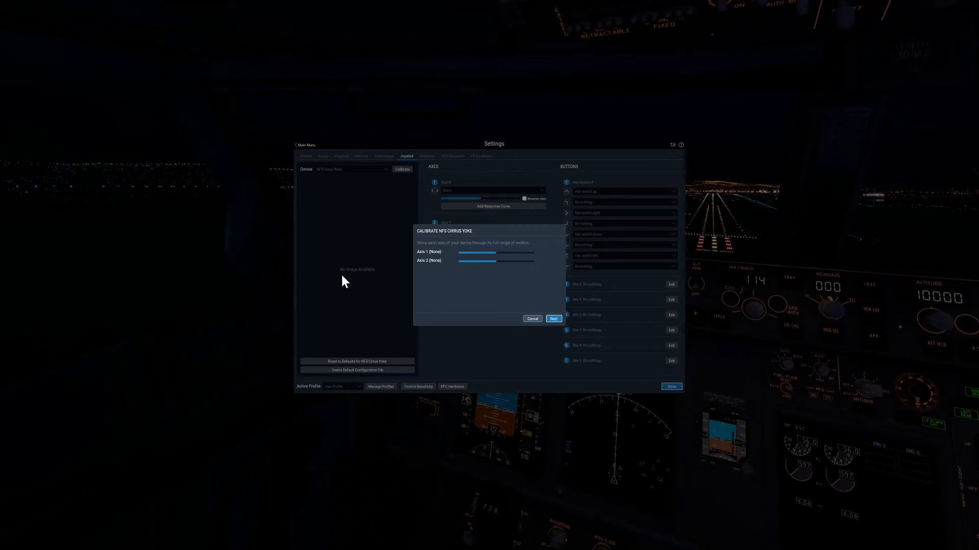
{"action": "left_click", "coordinate": [554, 319]}
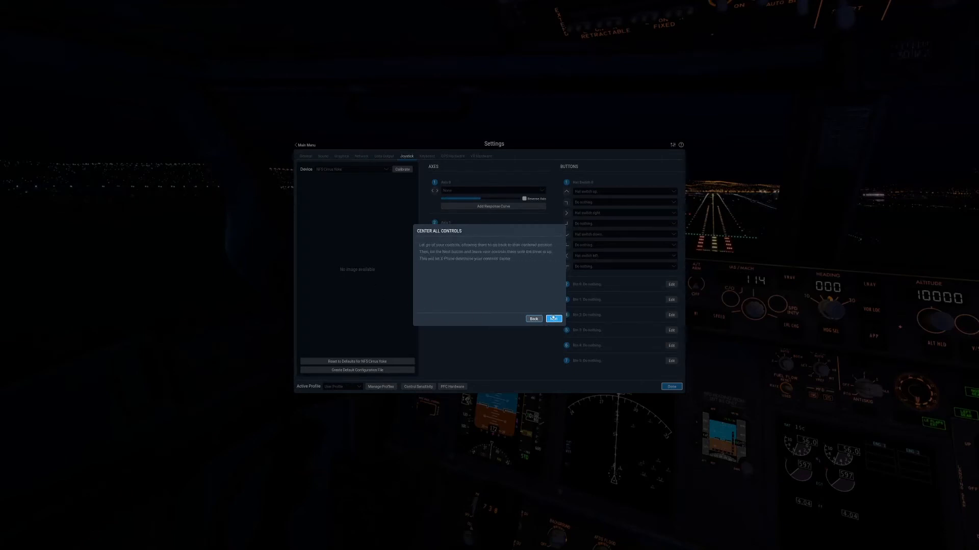
{"action": "left_click", "coordinate": [553, 320]}
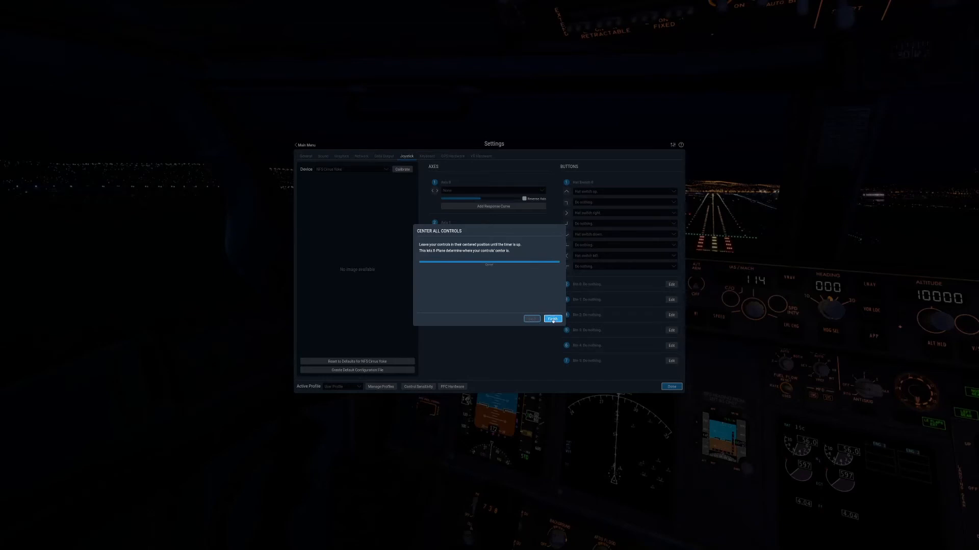
{"action": "left_click", "coordinate": [554, 320]}
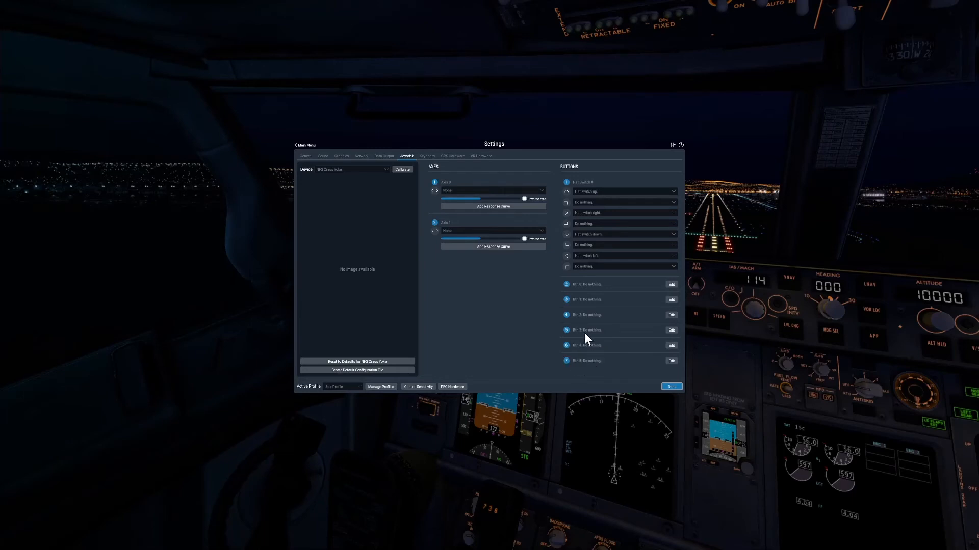
- Search the commands for "pitch" and assign Pitch trim down to the yoke's Btn 2
{"action": "left_click", "coordinate": [671, 316]}
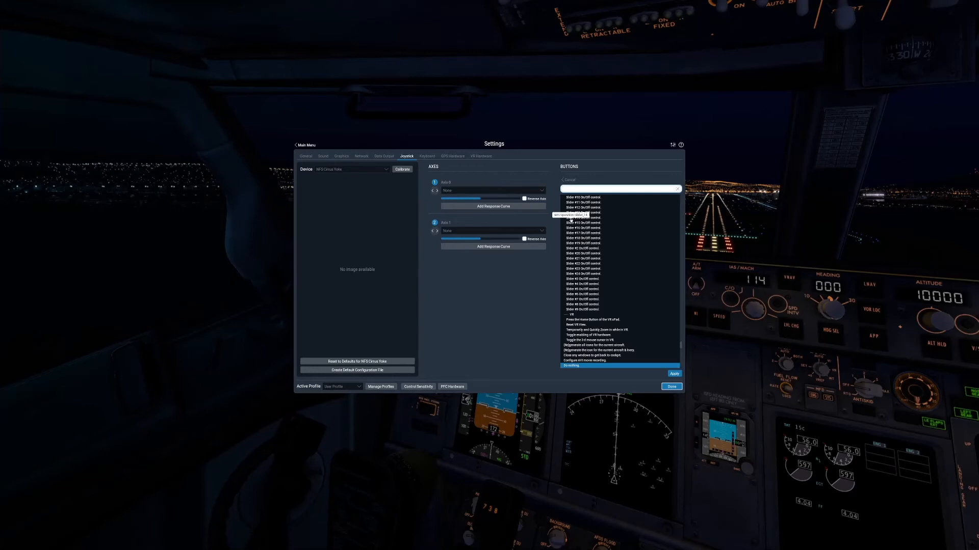
{"action": "type", "text": "pitch"}
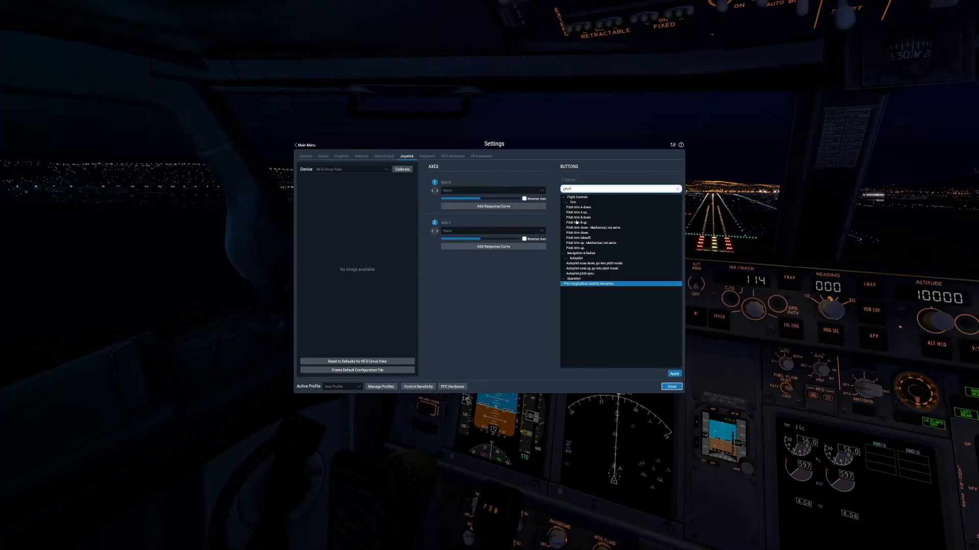
{"action": "left_click", "coordinate": [582, 233]}
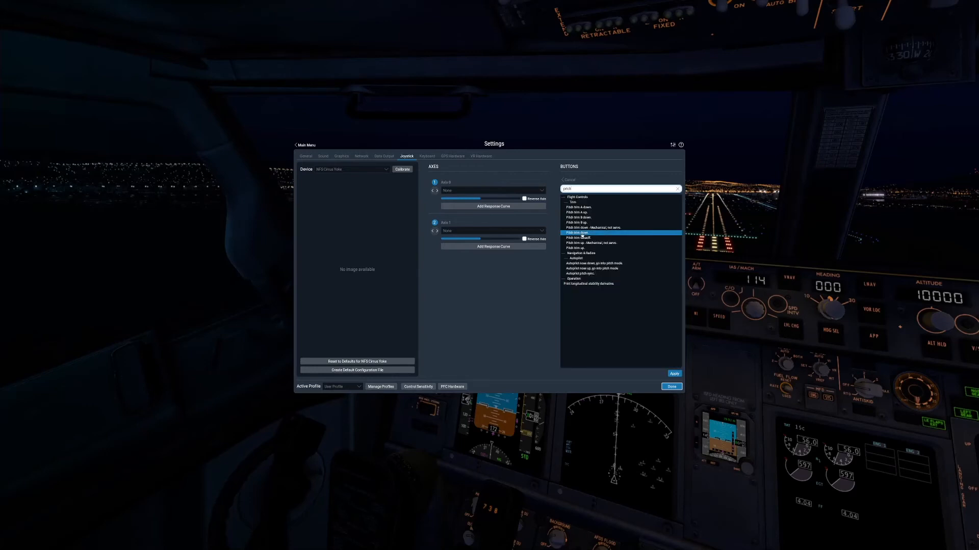
{"action": "left_click", "coordinate": [675, 375]}
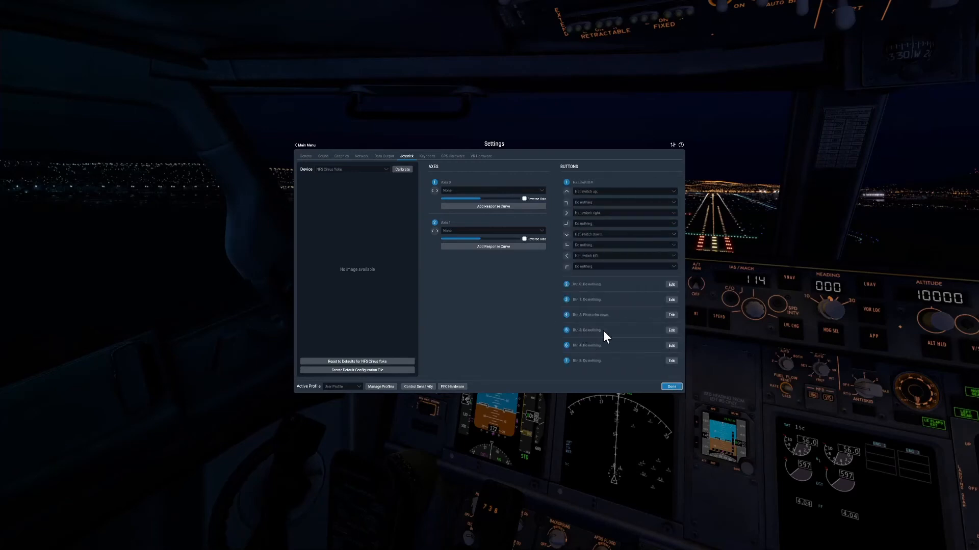
- Assign Pitch trim up to the yoke's Btn 3
{"action": "left_click", "coordinate": [670, 331]}
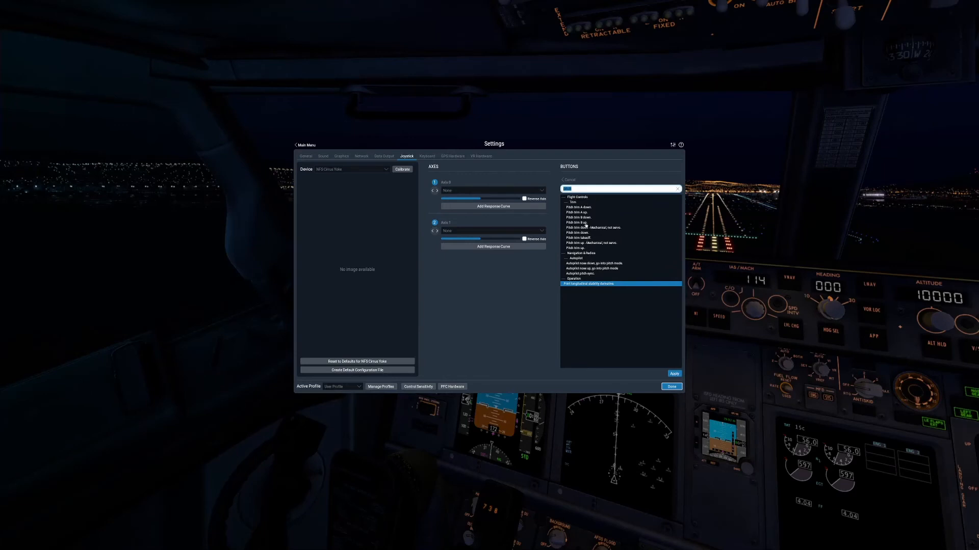
{"action": "left_click", "coordinate": [581, 248]}
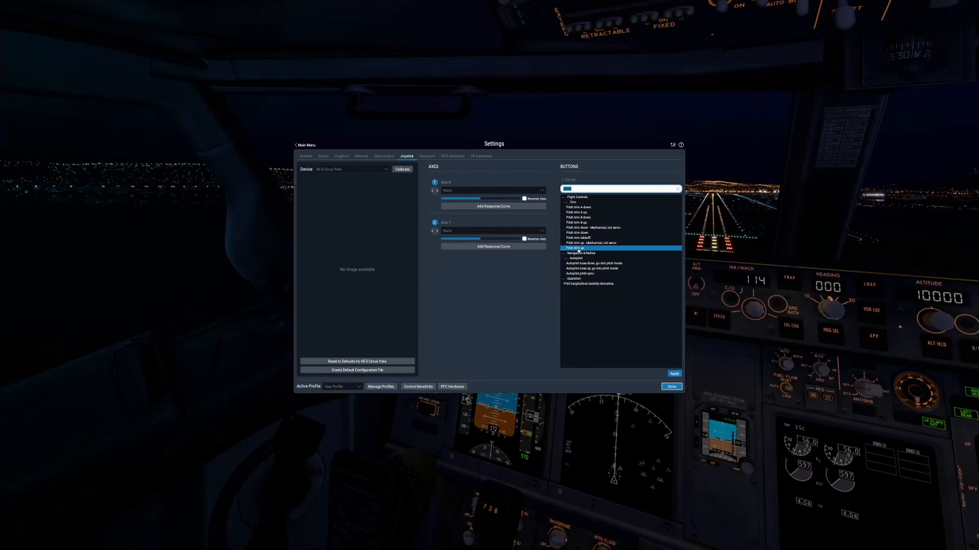
{"action": "left_click", "coordinate": [673, 374]}
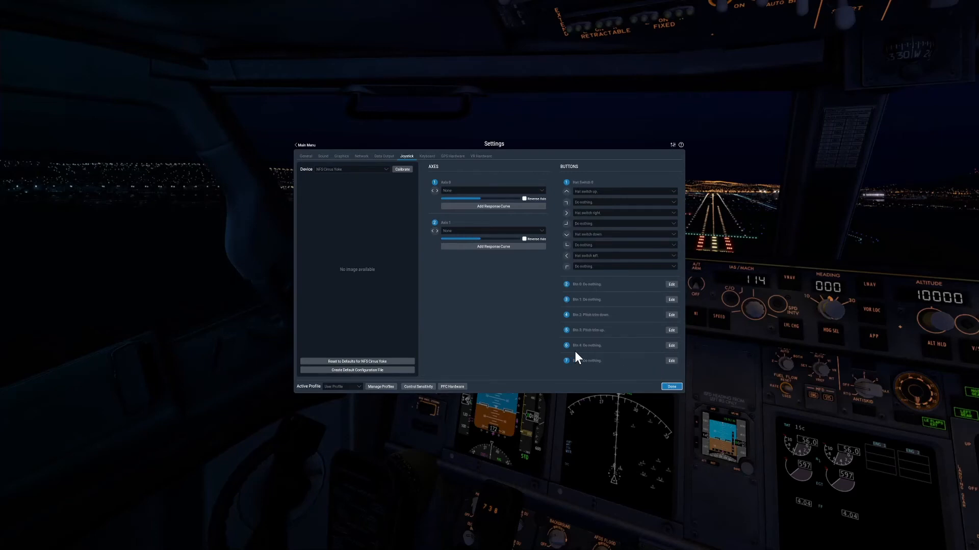
- Search the commands for "roll" and assign Roll trim left to Btn 4 and Roll trim right to Btn 5
{"action": "left_click", "coordinate": [672, 346]}
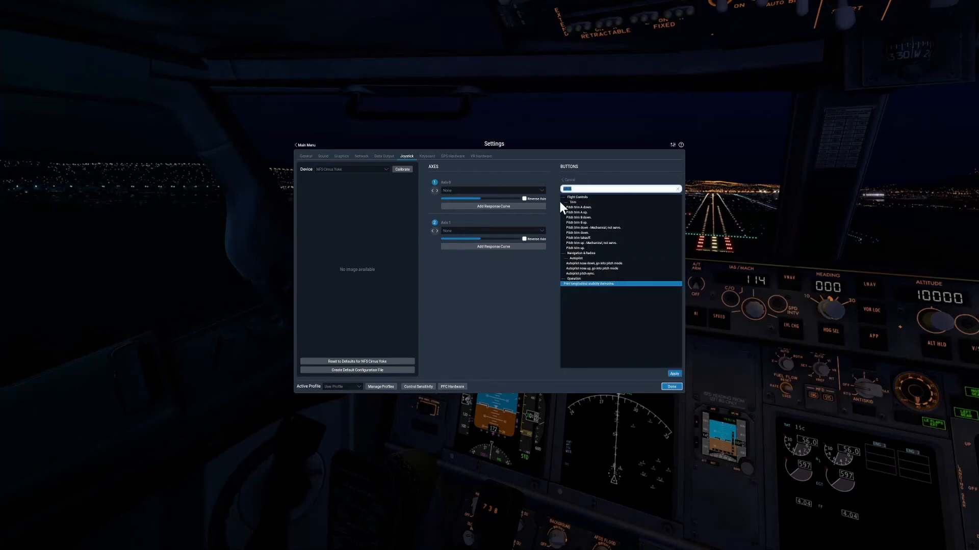
{"action": "type", "text": "roll"}
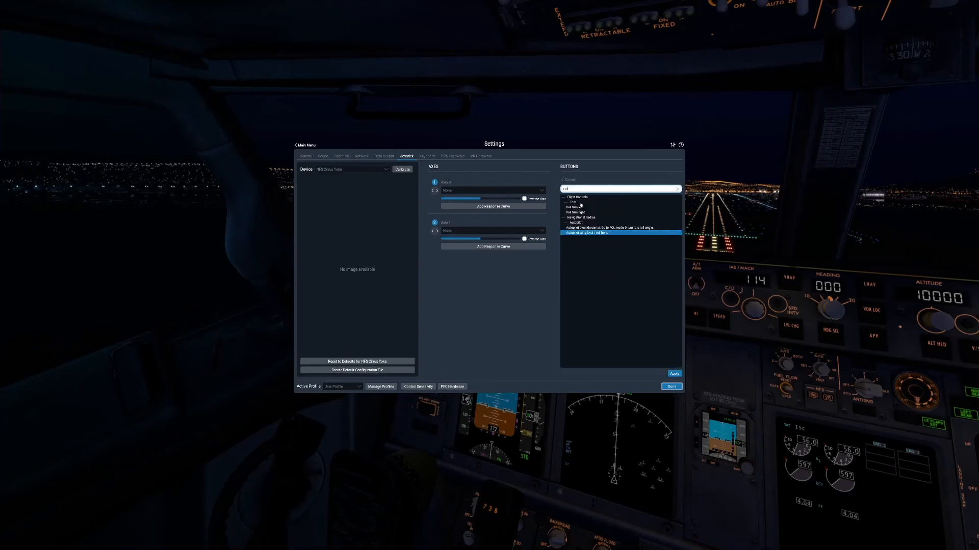
{"action": "left_click", "coordinate": [577, 208]}
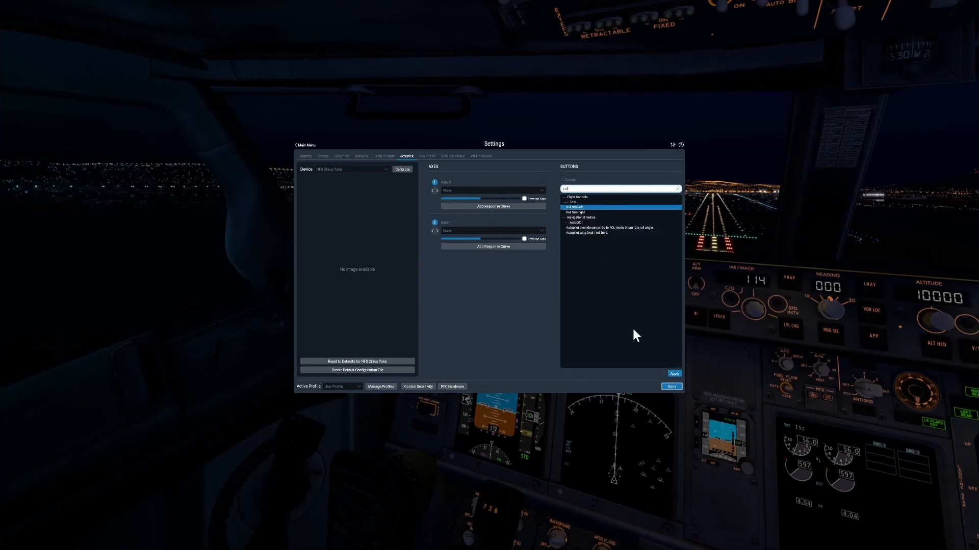
{"action": "left_click", "coordinate": [677, 375]}
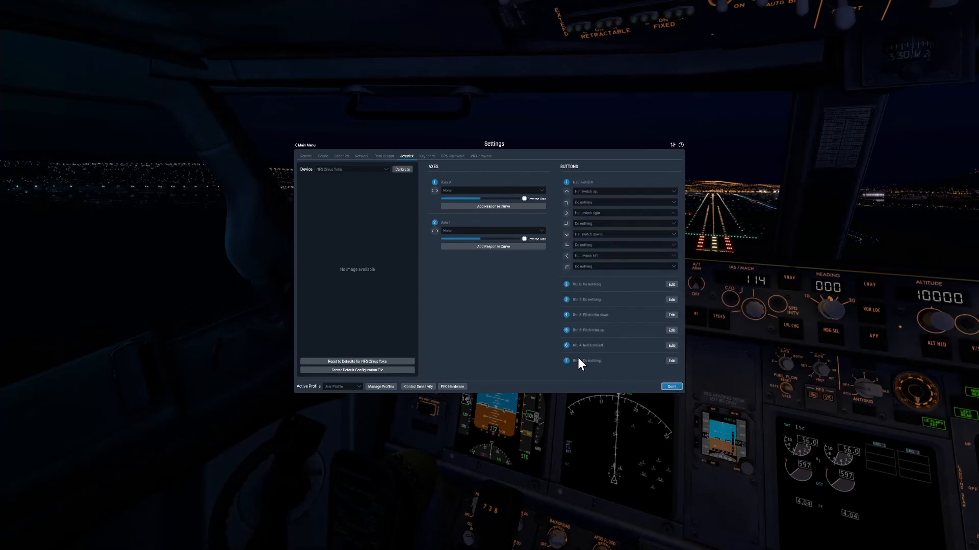
{"action": "left_click", "coordinate": [668, 361]}
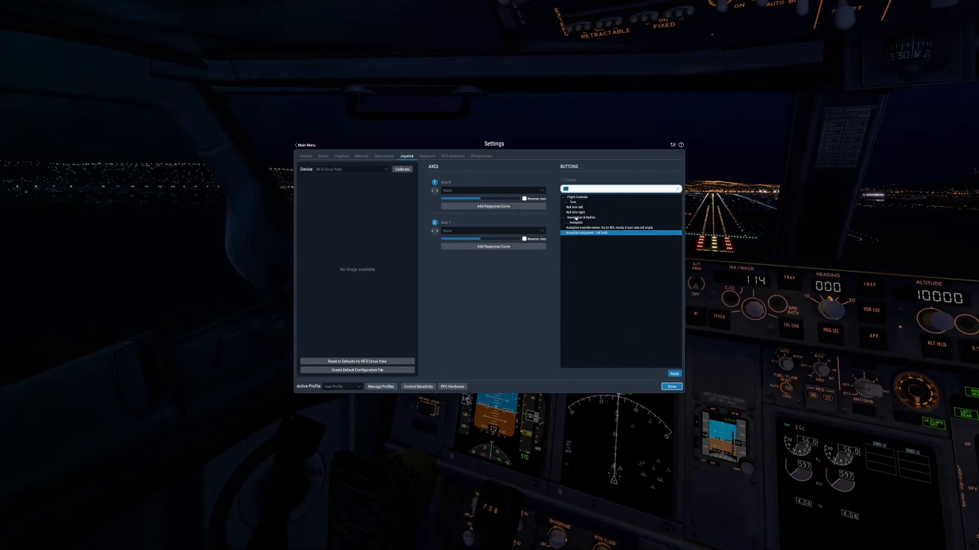
{"action": "left_click", "coordinate": [576, 212]}
{"action": "left_click", "coordinate": [669, 374]}
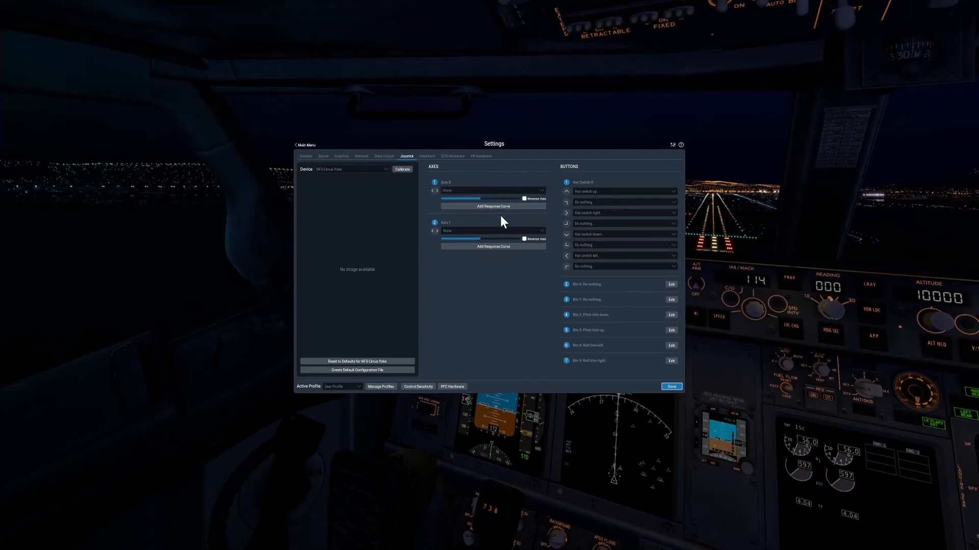
- Set the yoke's Axis 0 to Pitch and Axis 1 to Roll
{"action": "left_click", "coordinate": [461, 190]}
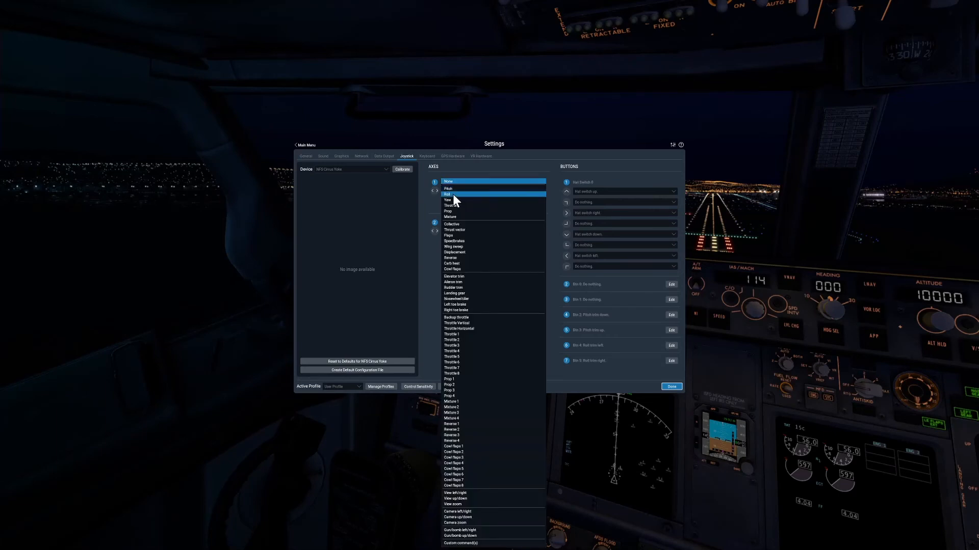
{"action": "left_click", "coordinate": [450, 189]}
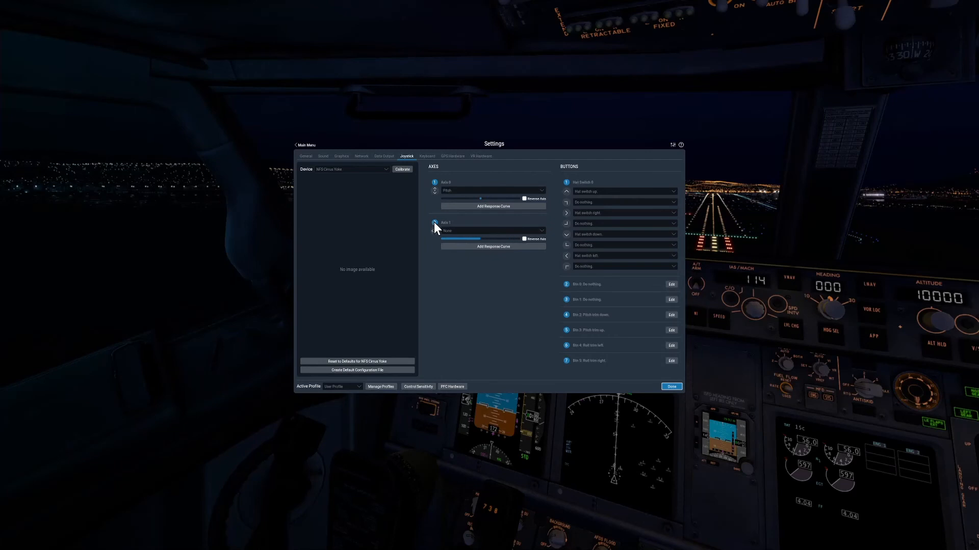
{"action": "left_click", "coordinate": [457, 231]}
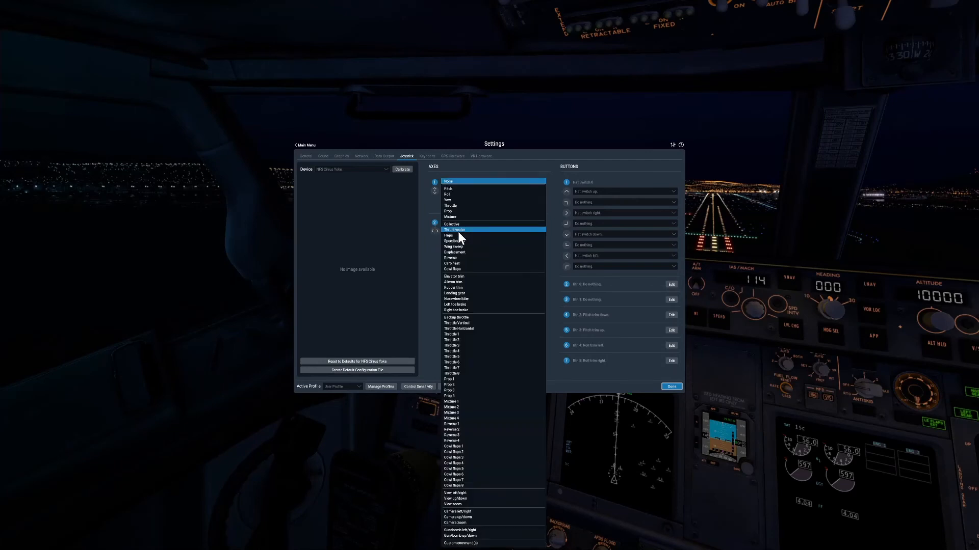
{"action": "left_click", "coordinate": [453, 195]}
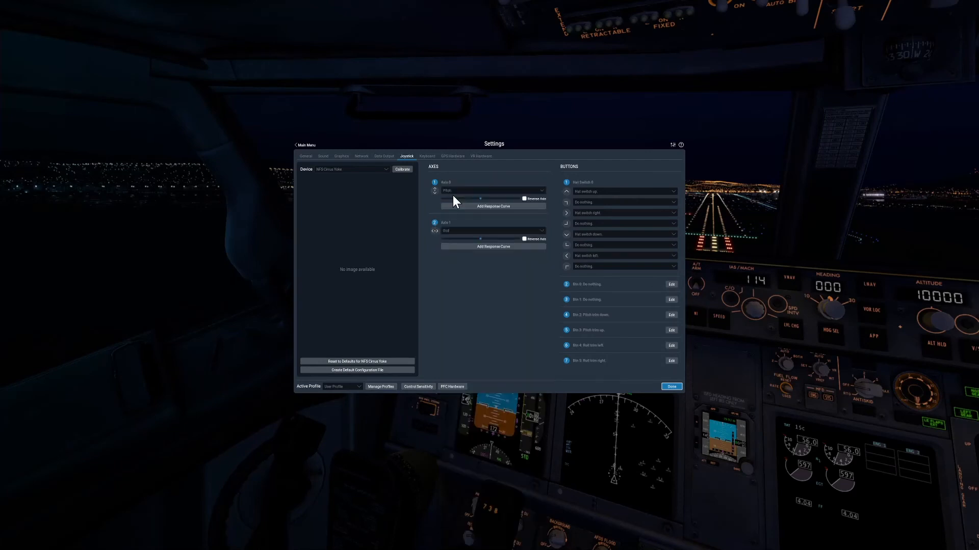
- Try out several shapes for the pitch axis response curve by moving its middle control point, and discard the changes
{"action": "left_click", "coordinate": [493, 206]}
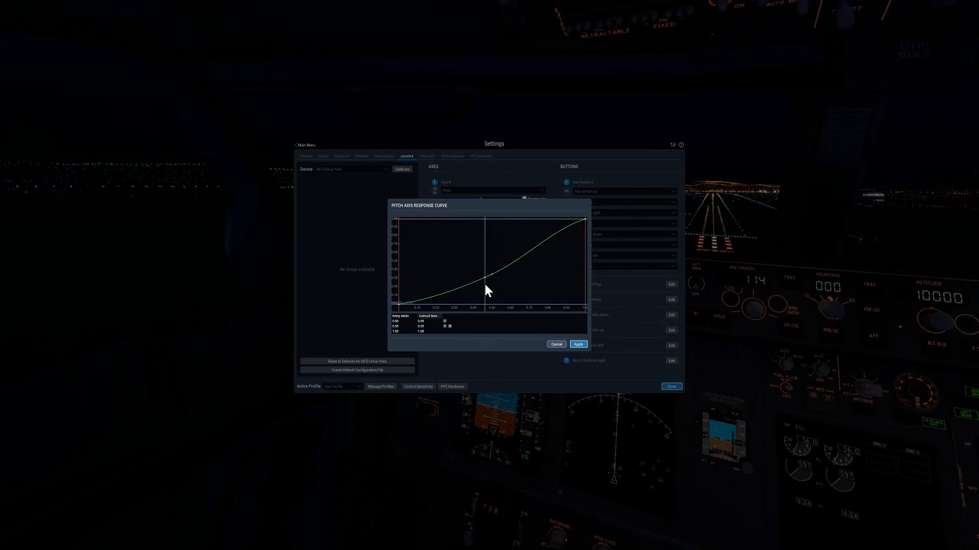
{"action": "left_click_drag", "start_coordinate": [492, 274], "coordinate": [492, 288]}
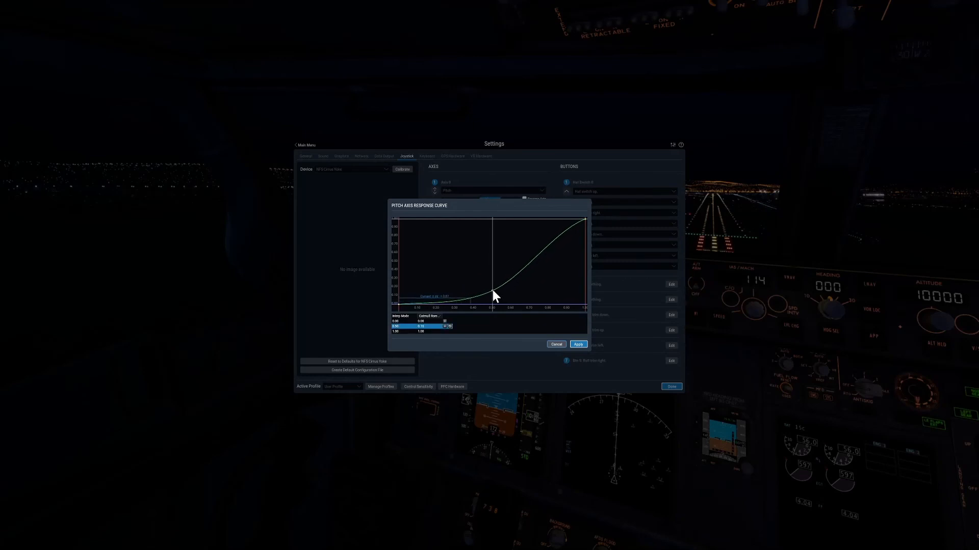
{"action": "left_click_drag", "start_coordinate": [493, 291], "coordinate": [545, 284]}
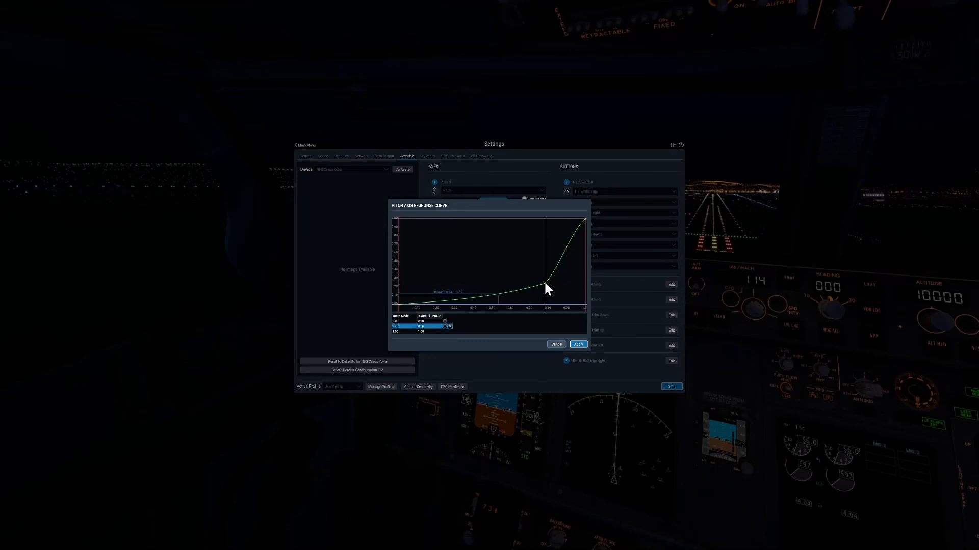
{"action": "left_click_drag", "start_coordinate": [544, 282], "coordinate": [412, 224]}
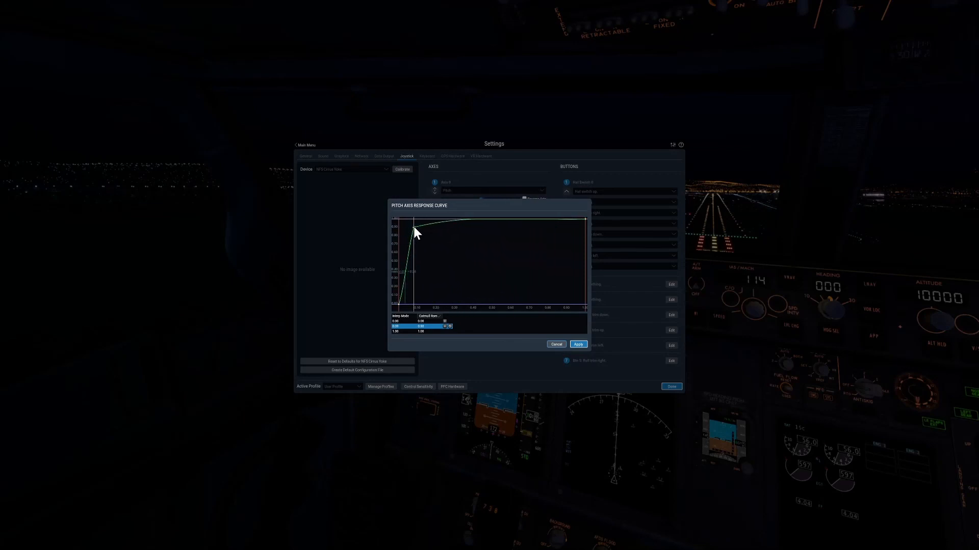
{"action": "left_click_drag", "start_coordinate": [414, 227], "coordinate": [501, 289]}
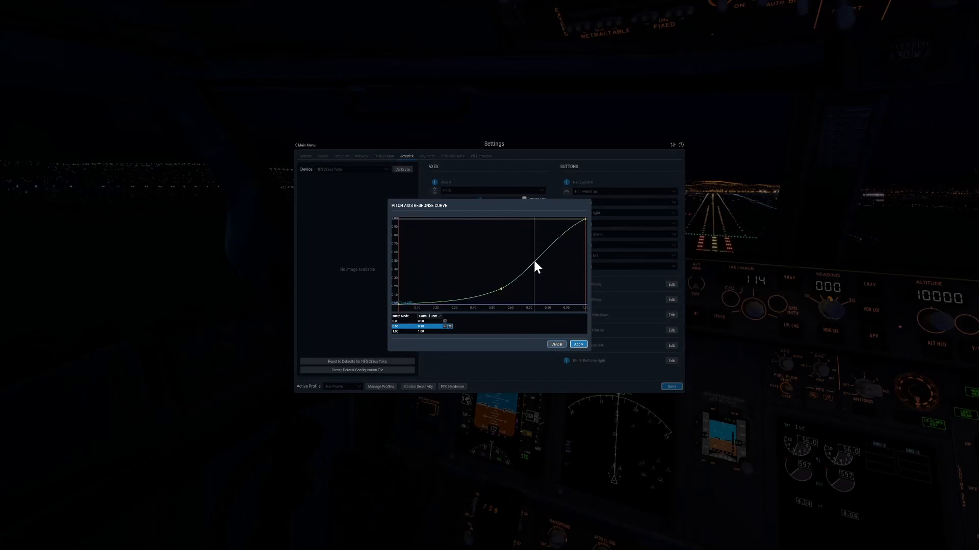
{"action": "mouse_move", "coordinate": [533, 262]}
{"action": "left_mouse_down"}
{"action": "mouse_move", "coordinate": [549, 240]}
{"action": "mouse_move", "coordinate": [557, 244]}
{"action": "mouse_move", "coordinate": [549, 256]}
{"action": "left_mouse_up"}
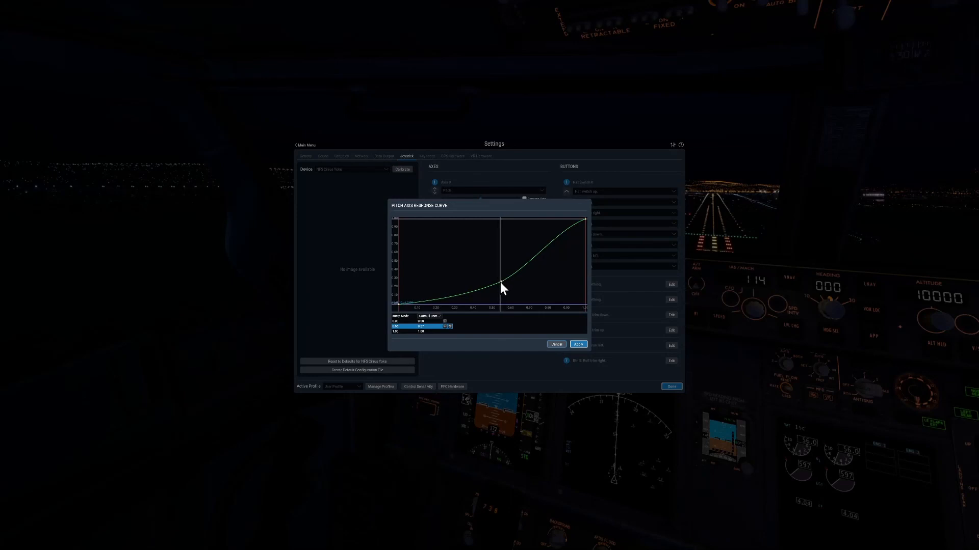
{"action": "left_click_drag", "start_coordinate": [500, 282], "coordinate": [534, 282]}
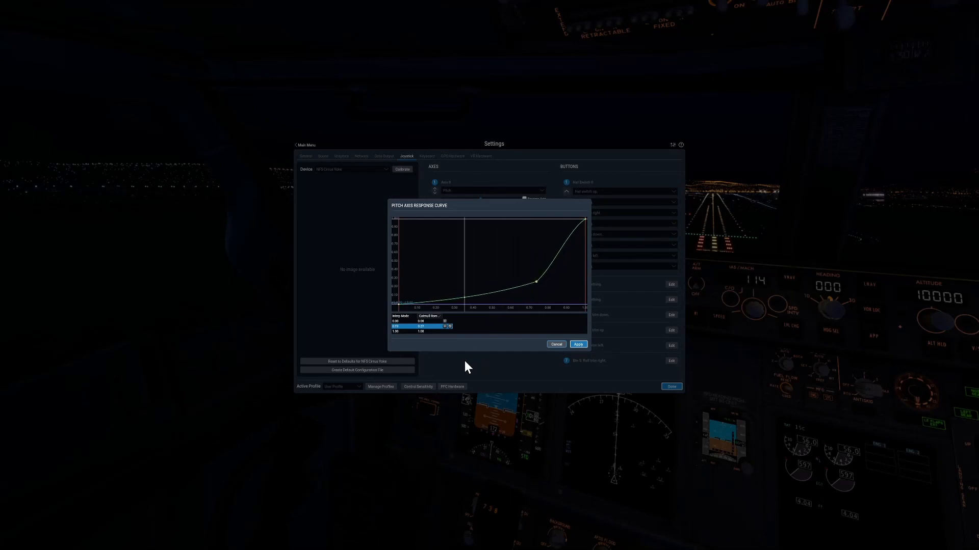
{"action": "left_click", "coordinate": [559, 344]}
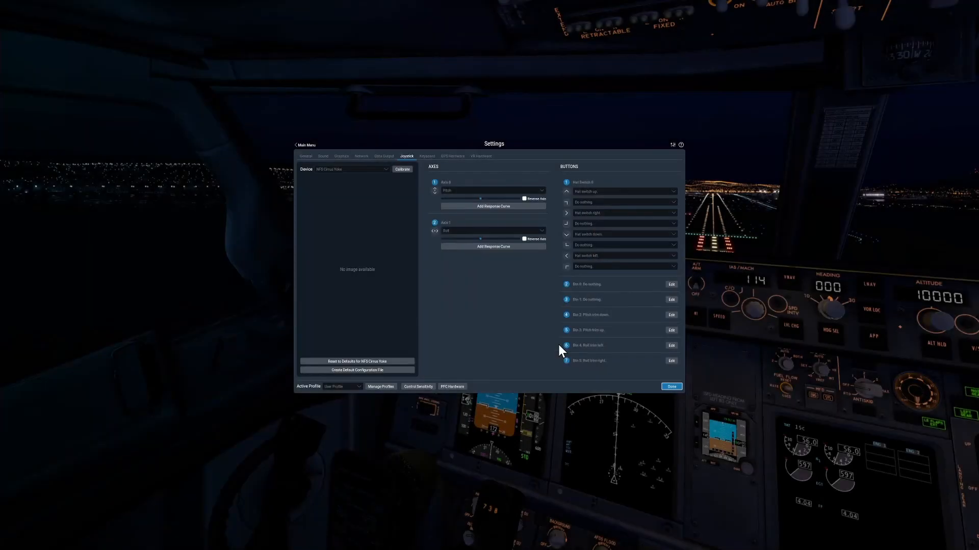